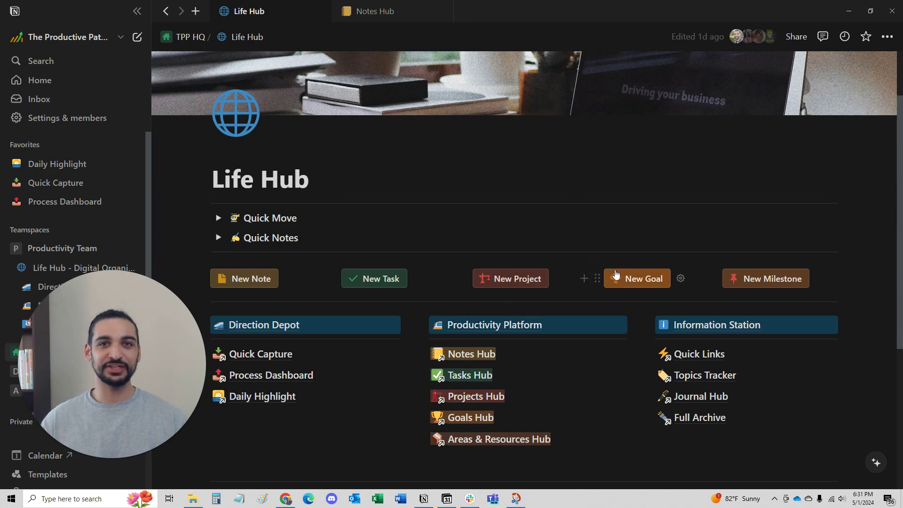
# Open Quick Links from the Information Station page, add it to the favorites and place it last in the favorites list.
pyautogui.scroll(-1, 555, 337)
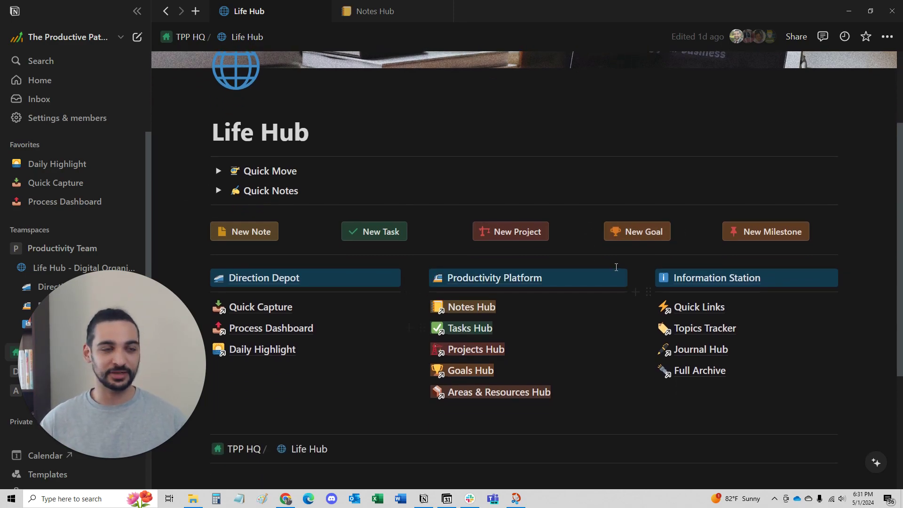
pyautogui.scroll(-1, 699, 308)
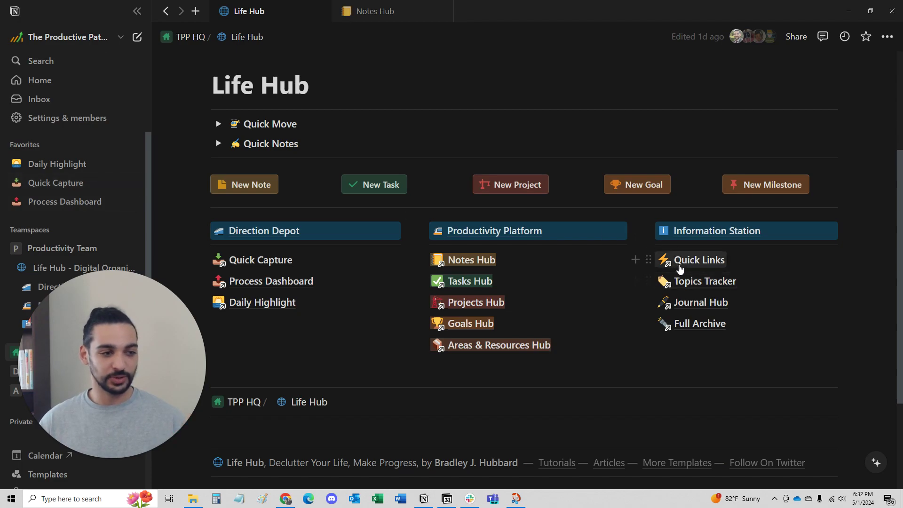
pyautogui.click(697, 234)
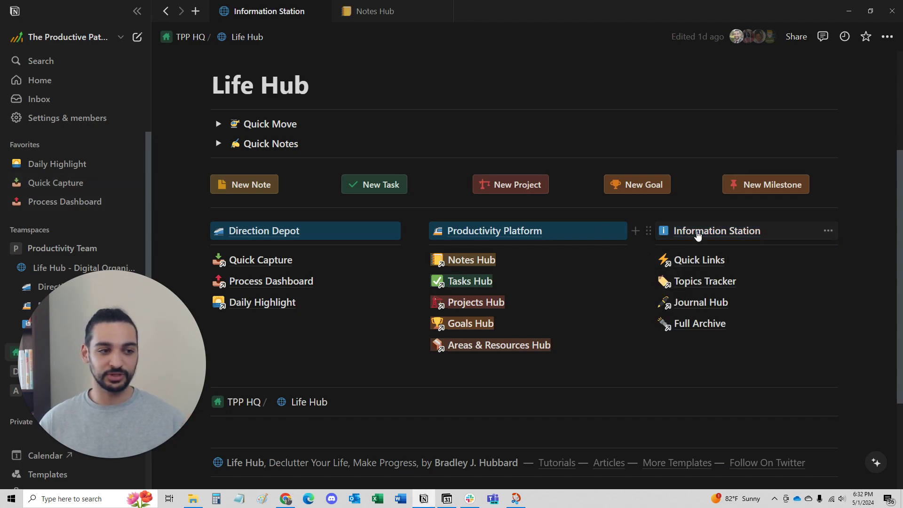
pyautogui.click(255, 262)
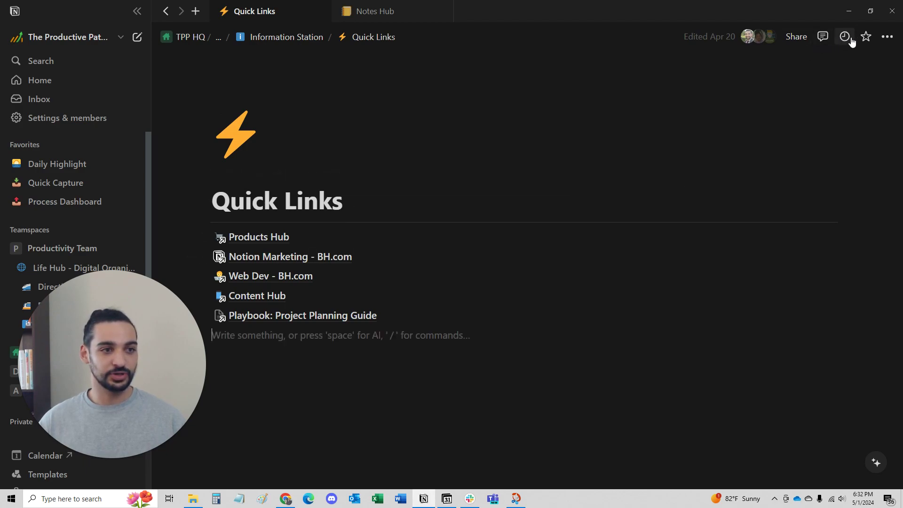
pyautogui.click(865, 36)
pyautogui.moveTo(65, 169); pyautogui.dragTo(61, 228)
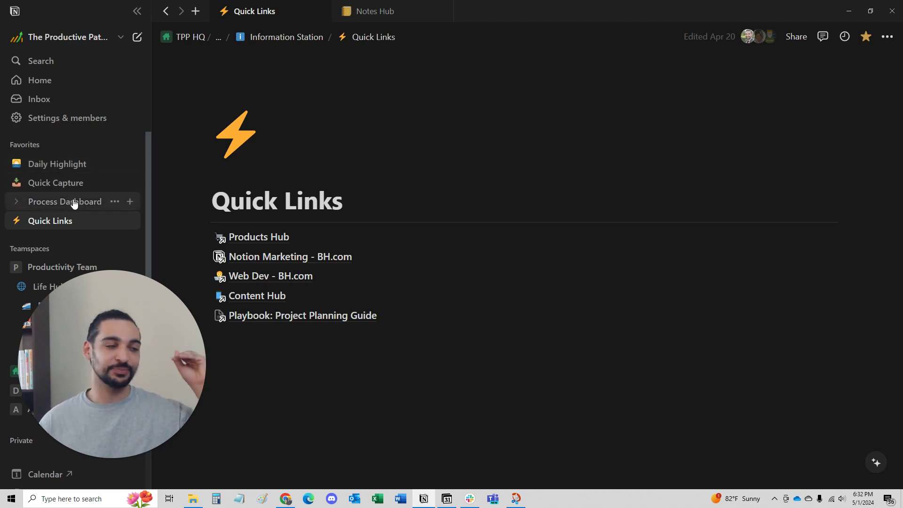
# Return to the Life Hub page, reopen Quick Links from the favorites and expand its subpages there.
pyautogui.click(38, 228)
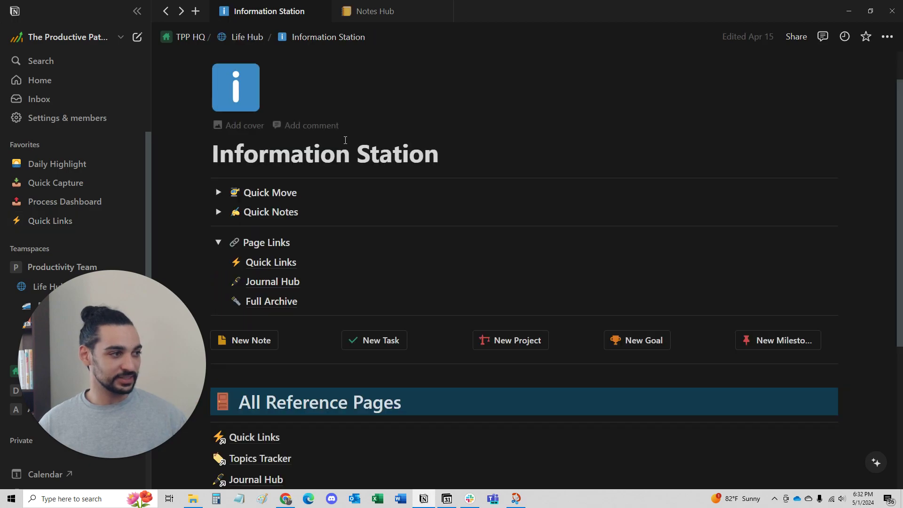
pyautogui.hotkey('ctrl', '[')
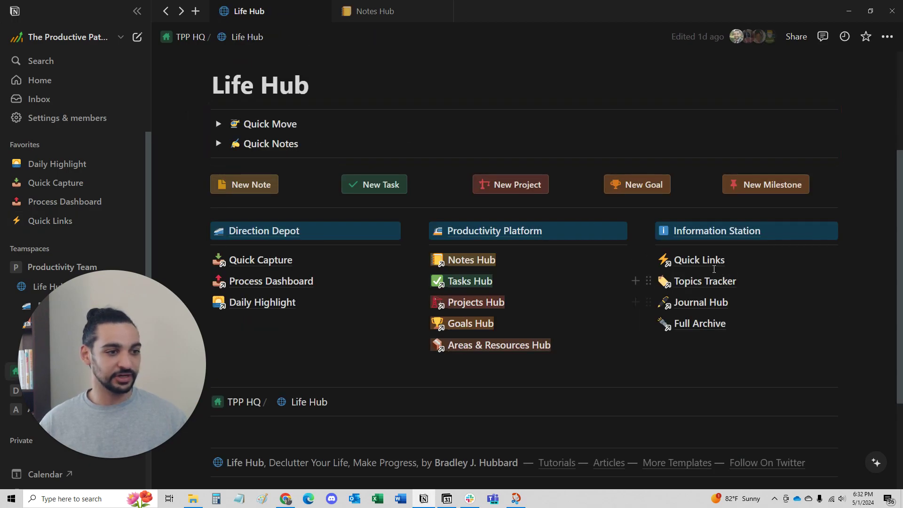
pyautogui.click(55, 221)
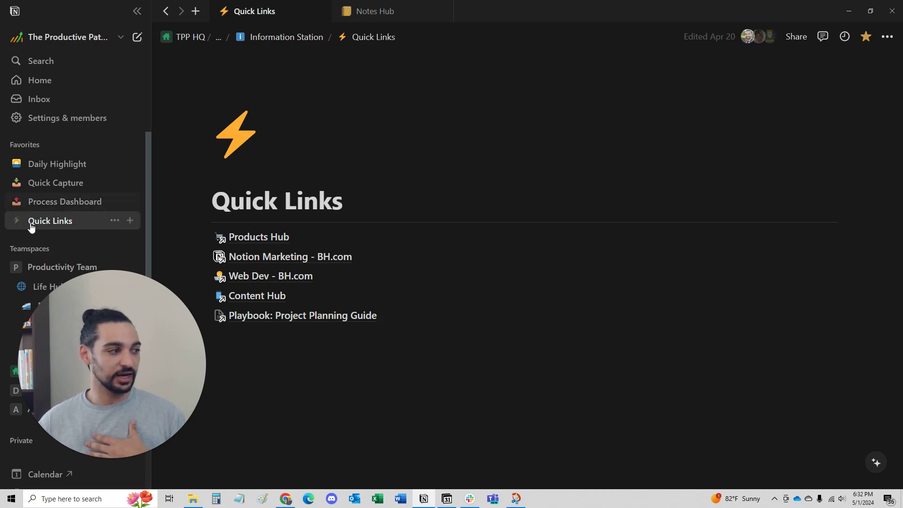
pyautogui.click(17, 221)
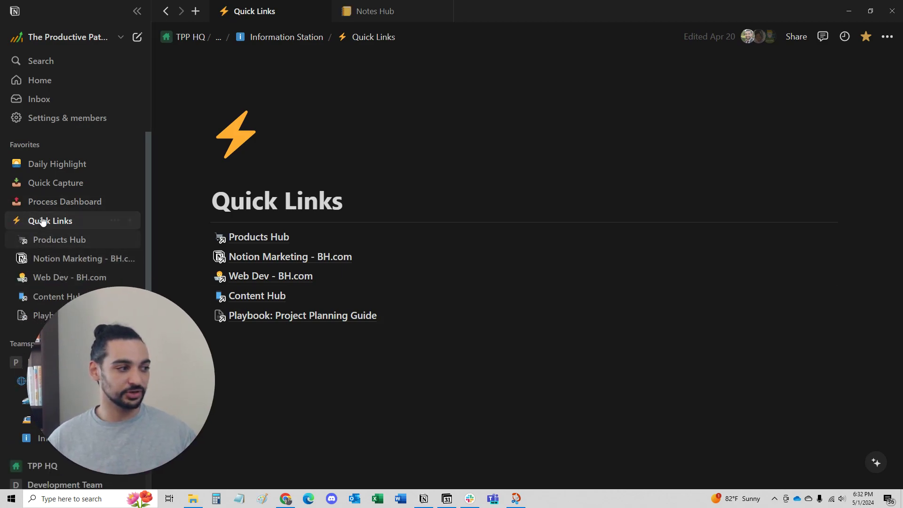
pyautogui.scroll(-2, 31, 212)
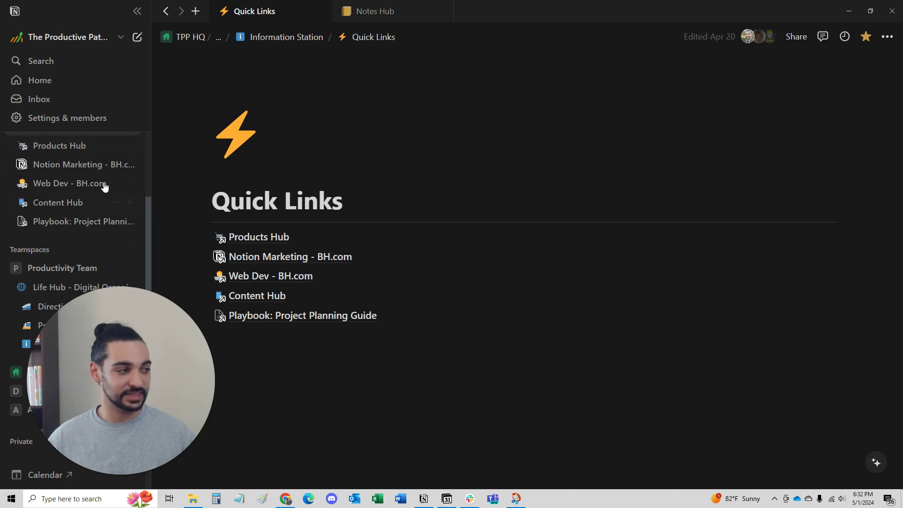
# Delete all five page links from the Quick Links page.
pyautogui.moveTo(329, 393); pyautogui.dragTo(250, 243)
pyautogui.click(299, 353)
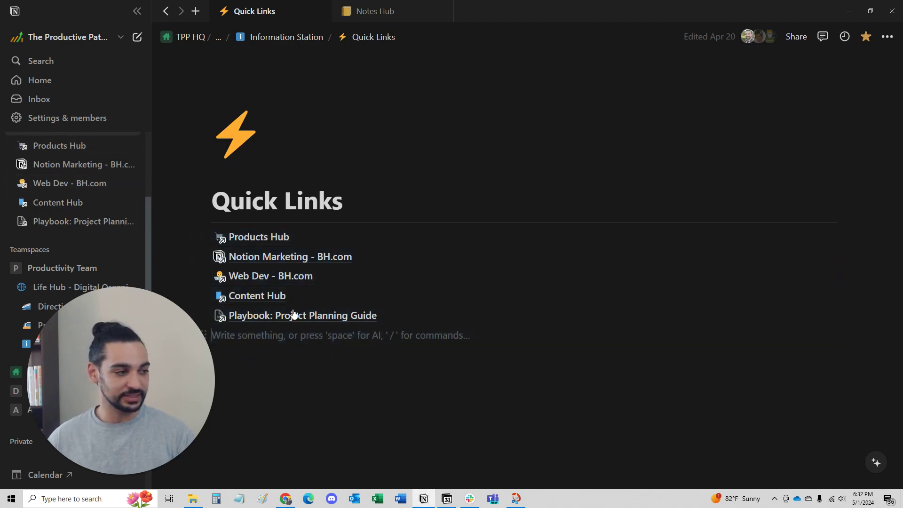
pyautogui.moveTo(340, 360); pyautogui.dragTo(244, 236)
pyautogui.press('Delete')
pyautogui.scroll(1, 75, 191)
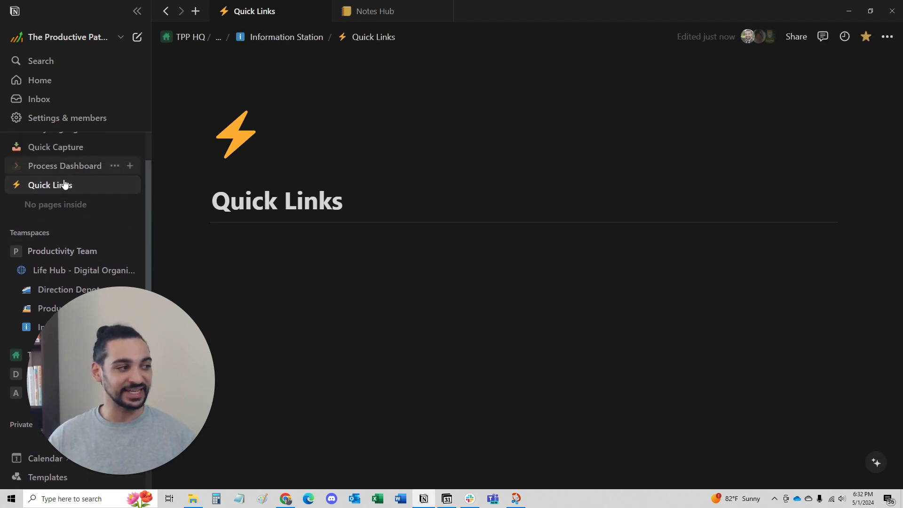
# Undo the deletion of the links on the Quick Links page.
pyautogui.click(279, 333)
pyautogui.hotkey('ctrl', 'z')
pyautogui.hotkey('ctrl', 'z')
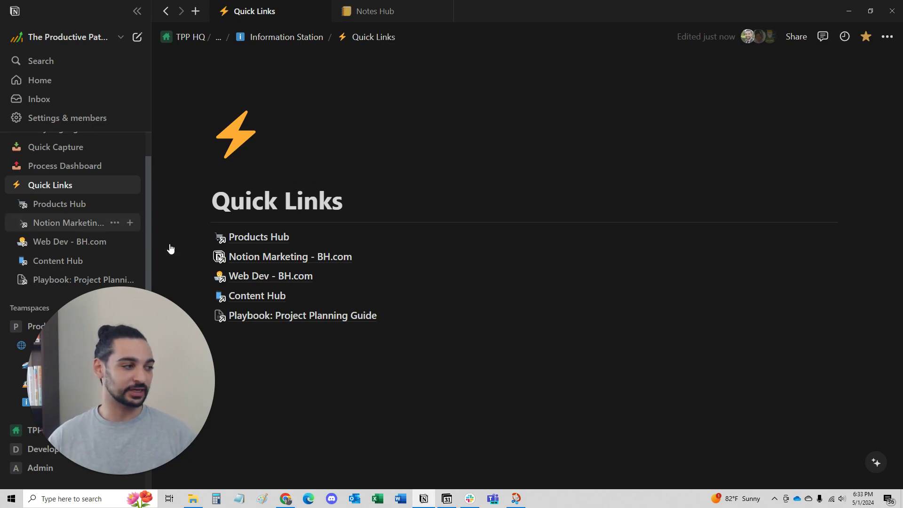
# Look through the Playbook: Project Planning Guide page from Quick Links and collapse the Quick Links favorite.
pyautogui.click(272, 315)
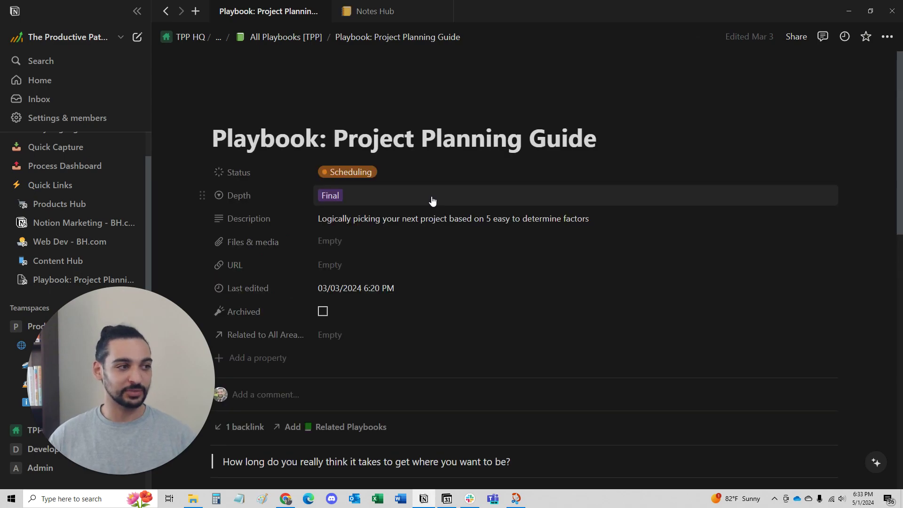
pyautogui.scroll(-7, 431, 202)
pyautogui.scroll(-3, 425, 336)
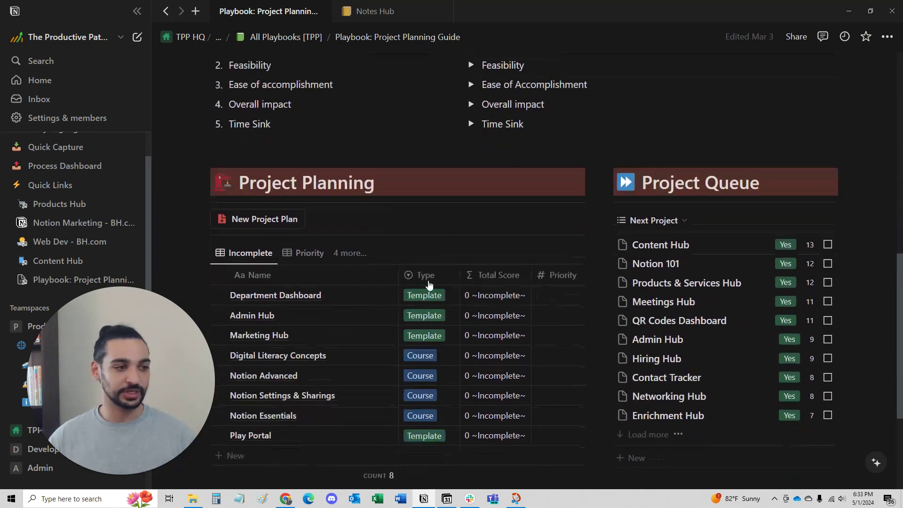
pyautogui.scroll(8, 466, 282)
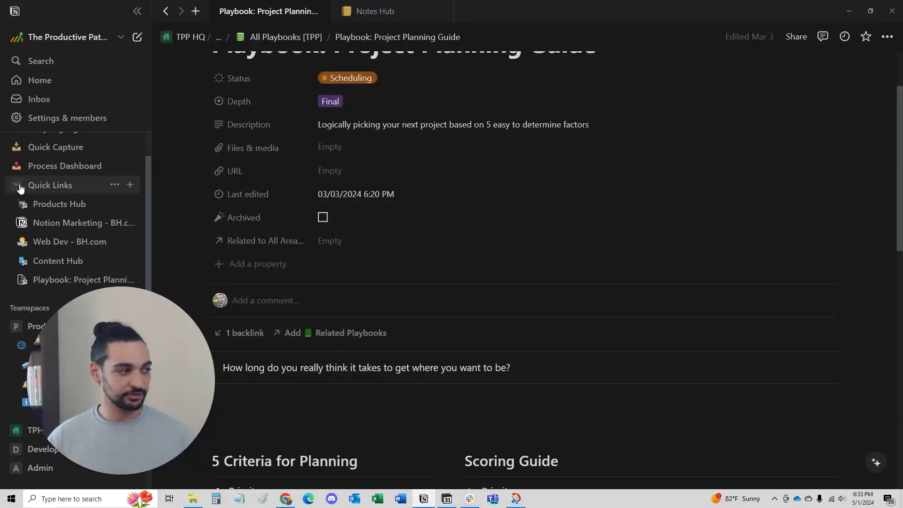
pyautogui.click(20, 188)
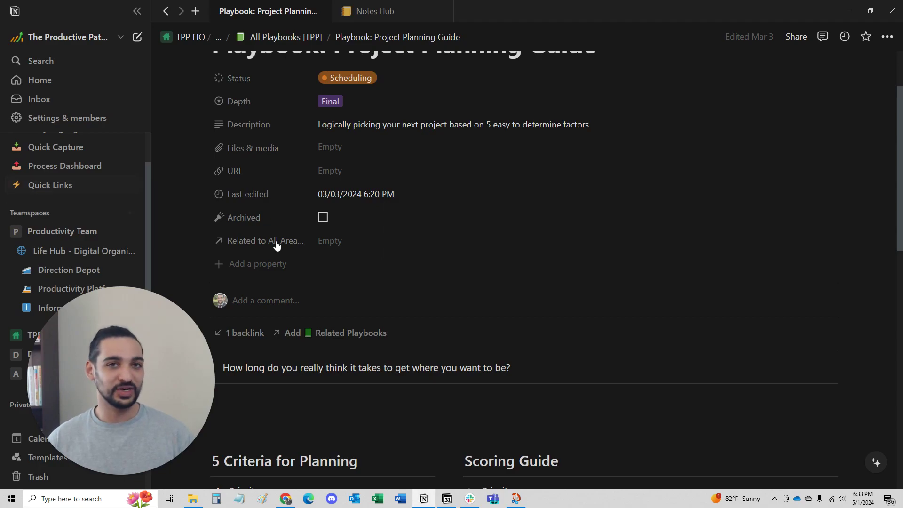
pyautogui.scroll(3, 276, 245)
pyautogui.scroll(1, 51, 194)
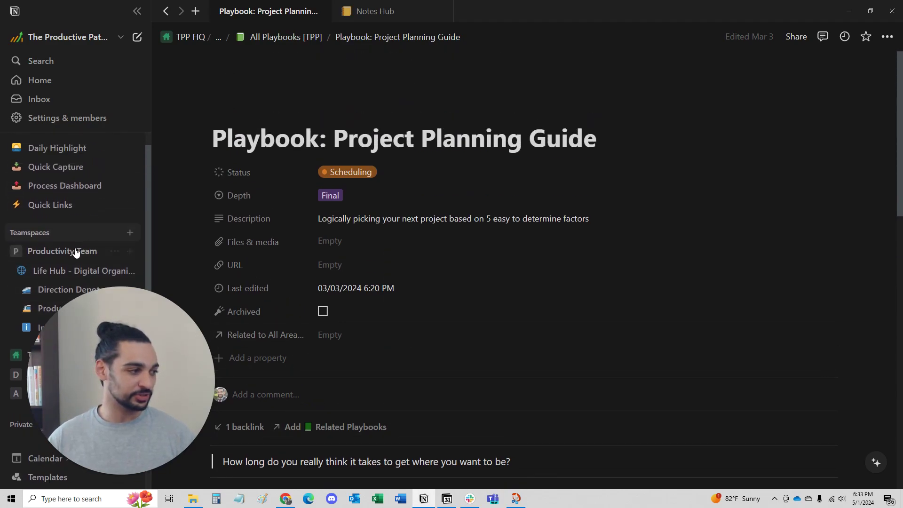
# Open the Life Hub - Digital Organizer page in the Productivity Team teamspace.
pyautogui.scroll(-1, 76, 263)
pyautogui.click(83, 225)
pyautogui.scroll(-10, 480, 200)
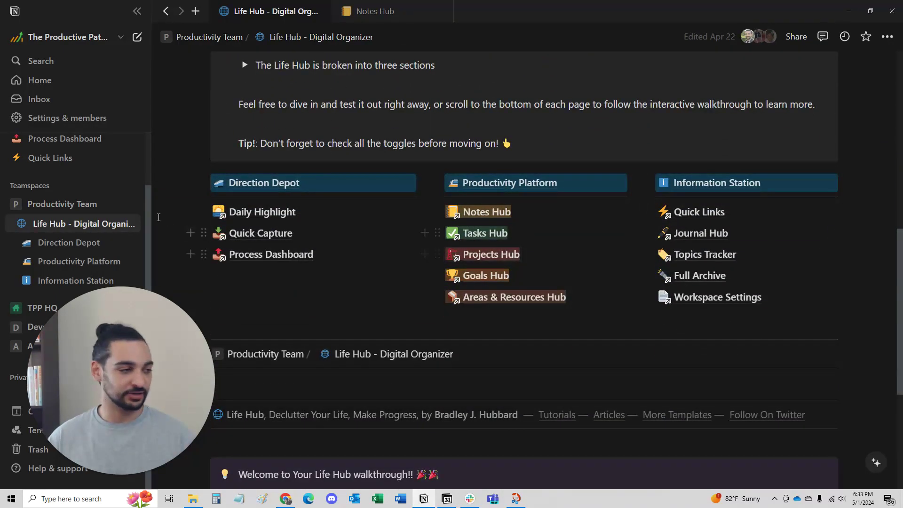
# Remove the existing Quick Links page from the favorites.
pyautogui.scroll(2, 75, 221)
pyautogui.click(115, 221)
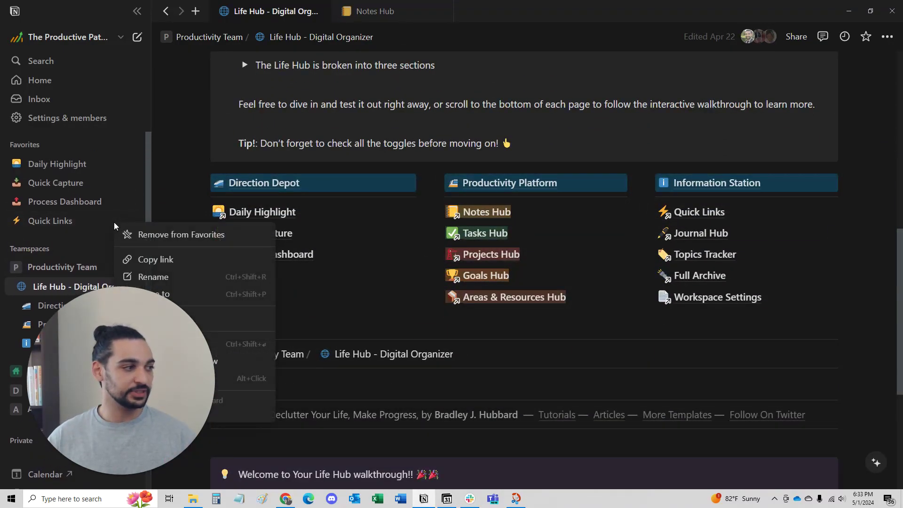
pyautogui.click(208, 235)
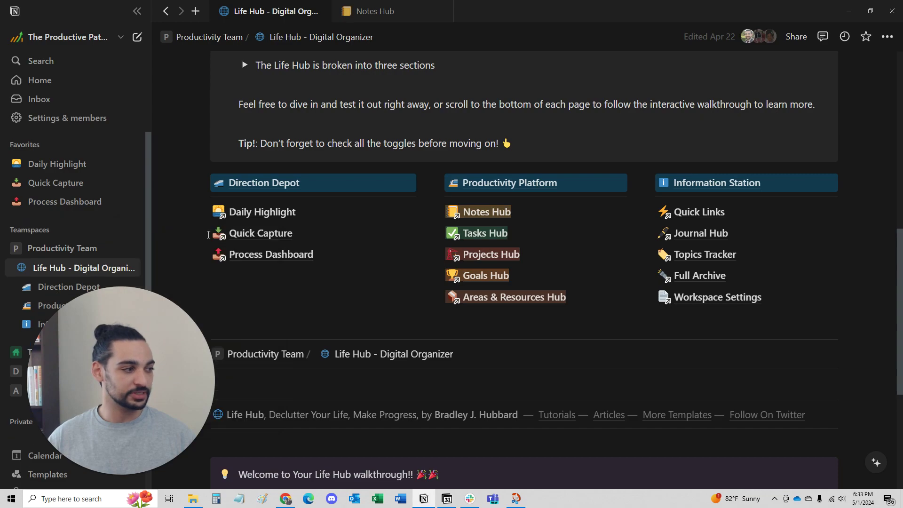
# Open the Digital Organizer's Quick Links page, add it to the favorites in last place and expand its subpages there.
pyautogui.click(701, 213)
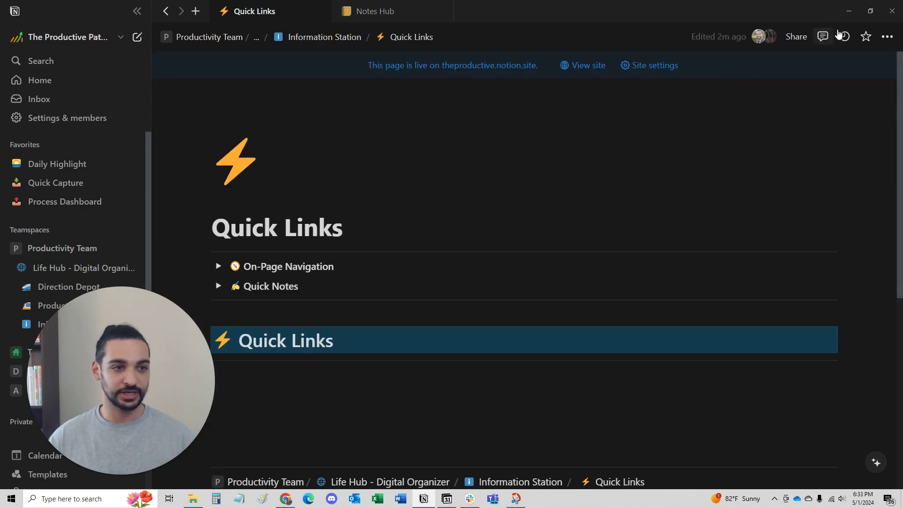
pyautogui.click(865, 36)
pyautogui.moveTo(71, 164); pyautogui.dragTo(48, 230)
pyautogui.click(49, 221)
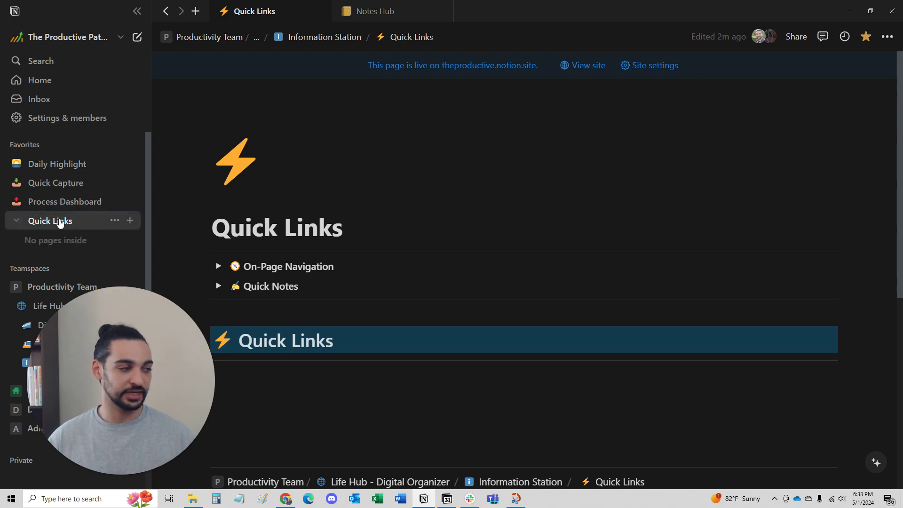
# Expand "How it works" on the Quick Links page and read its "Keep it clean and easy to find" notes.
pyautogui.scroll(-4, 349, 262)
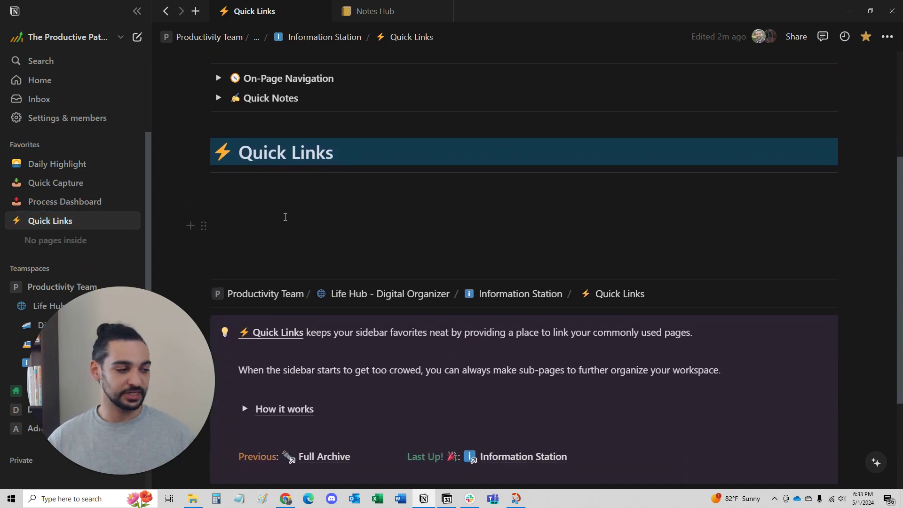
pyautogui.click(283, 222)
pyautogui.click(260, 187)
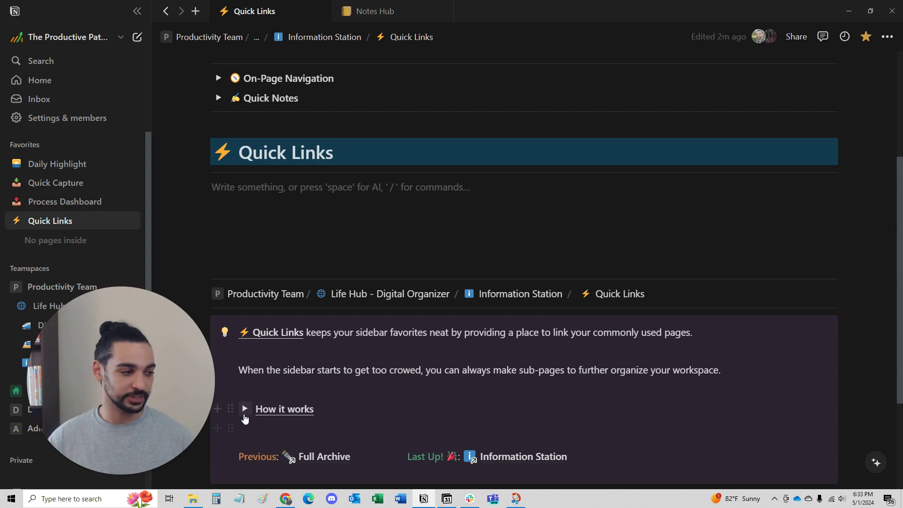
pyautogui.click(245, 408)
pyautogui.scroll(-2, 502, 373)
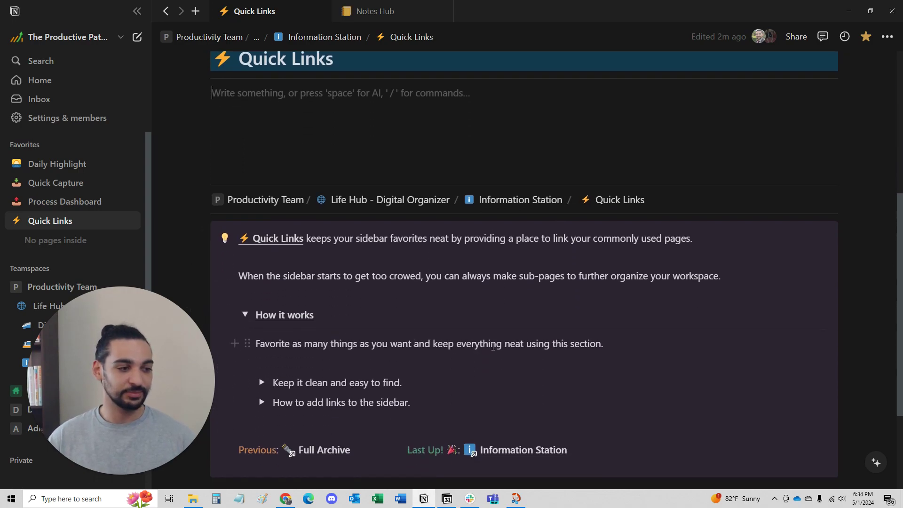
pyautogui.click(262, 382)
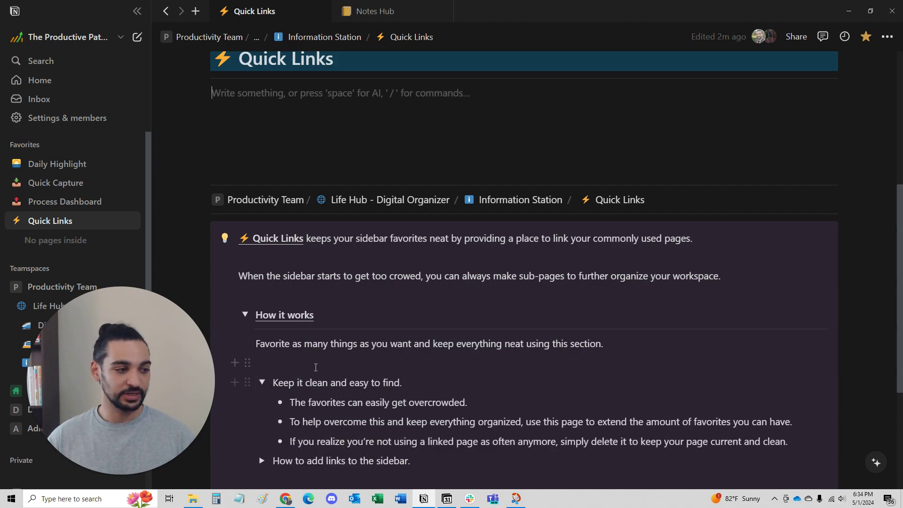
pyautogui.scroll(-1, 338, 369)
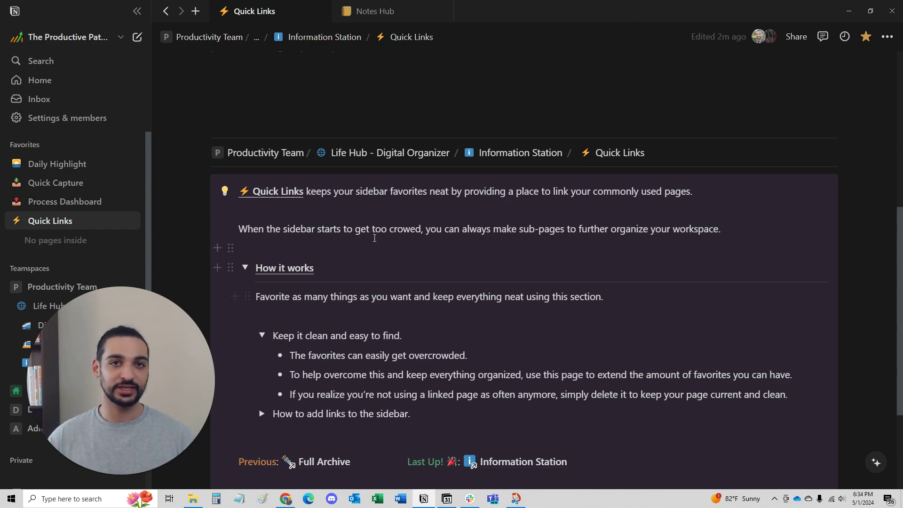
# Read the "How to add links to the sidebar" notes, including the "Link to page" example, and collapse them again.
pyautogui.click(264, 337)
pyautogui.click(258, 356)
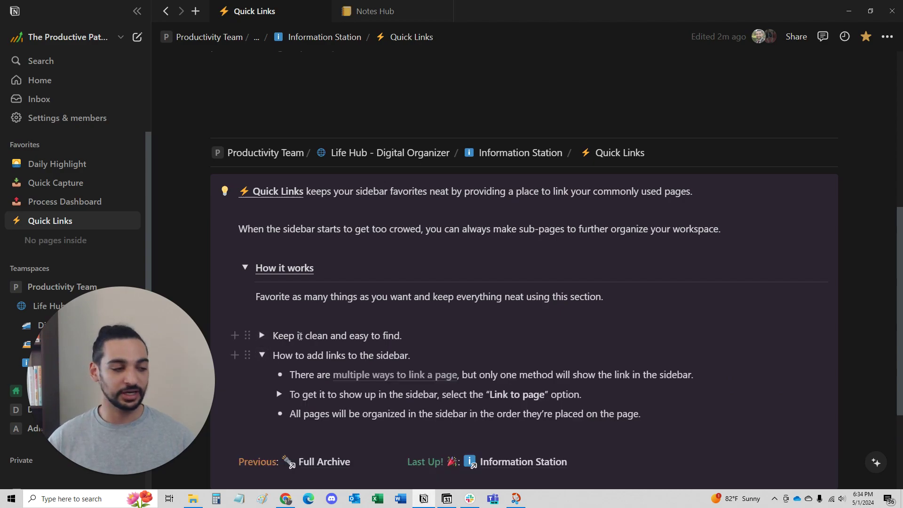
pyautogui.moveTo(378, 381)
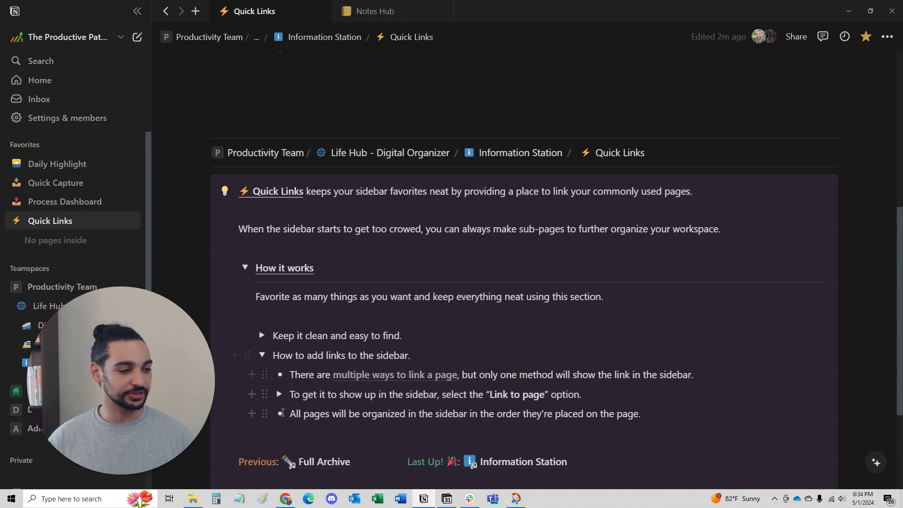
pyautogui.click(278, 394)
pyautogui.scroll(-2, 338, 357)
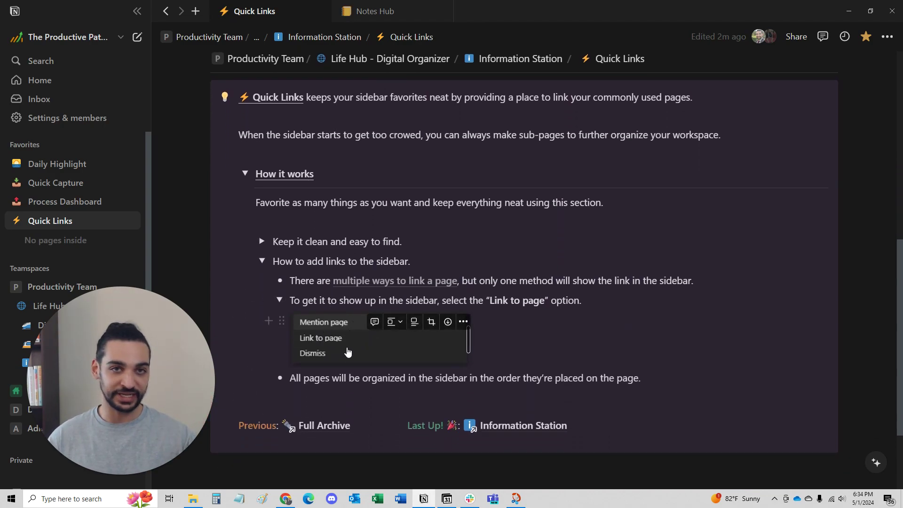
pyautogui.click(279, 299)
pyautogui.click(262, 261)
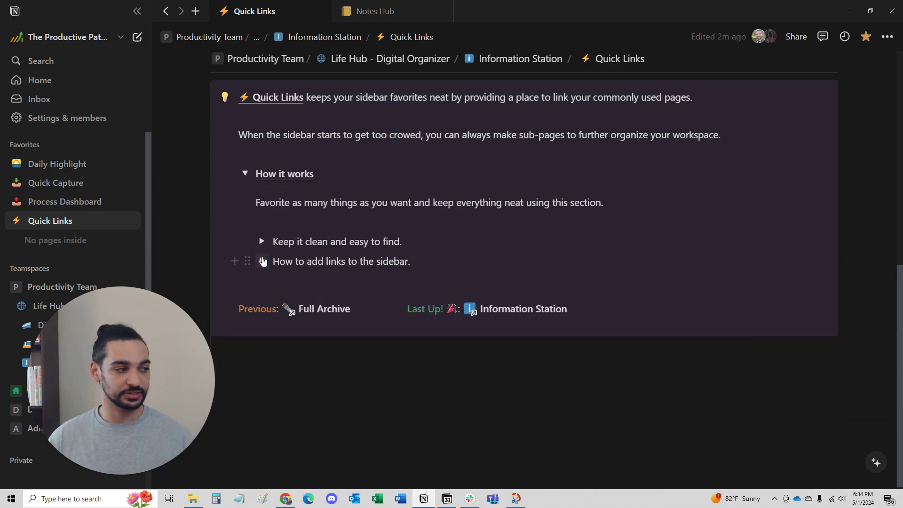
pyautogui.scroll(3, 235, 278)
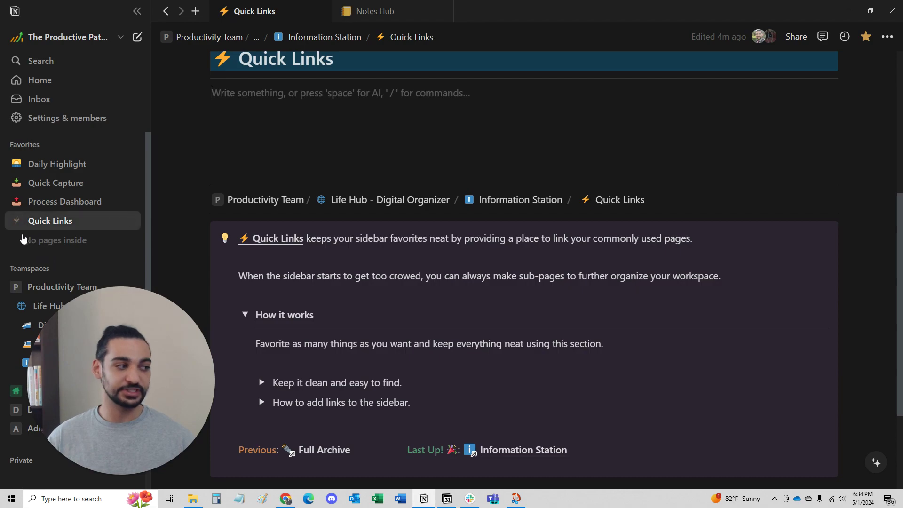
# Switch to the Notes Hub page and expand its All Notes list.
pyautogui.click(386, 11)
pyautogui.scroll(2, 452, 256)
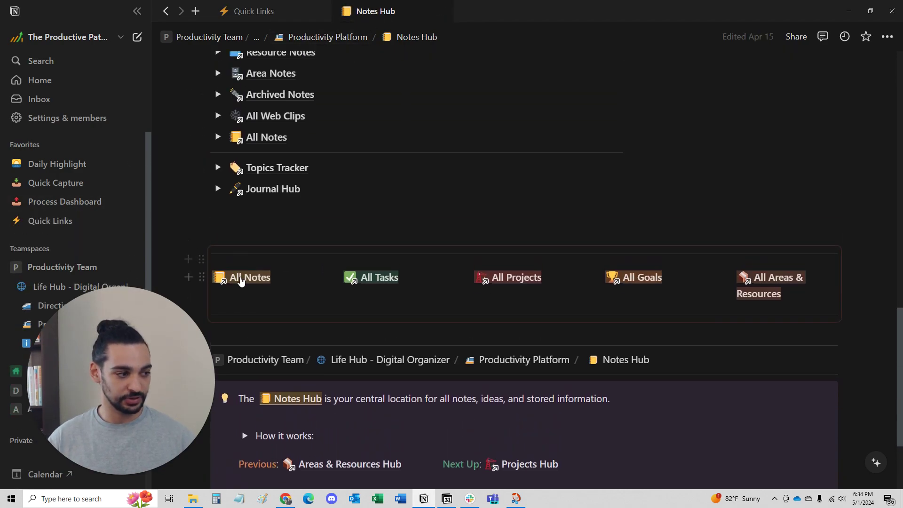
pyautogui.click(218, 137)
pyautogui.scroll(3, 301, 301)
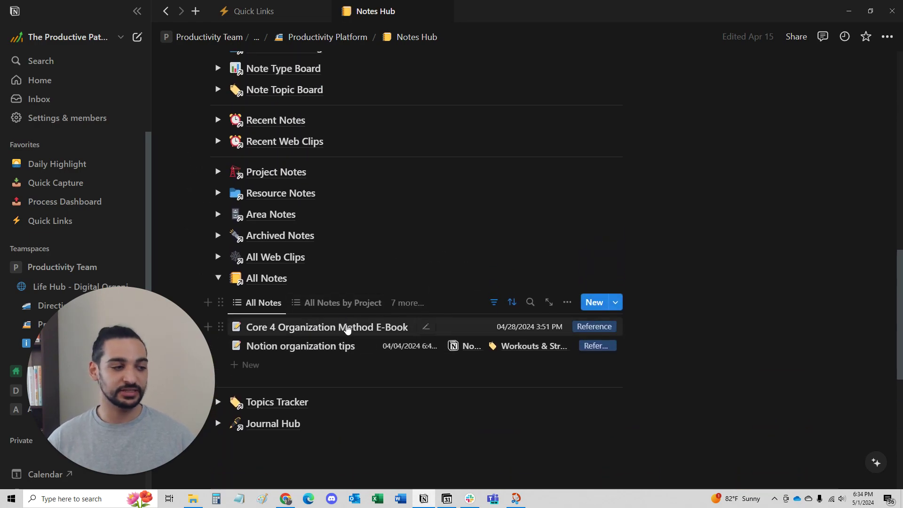
# Open the Core 4 Organization Method E-Book note, favorite it to check its subpages in the favorites, and unfavorite it again.
pyautogui.click(298, 327)
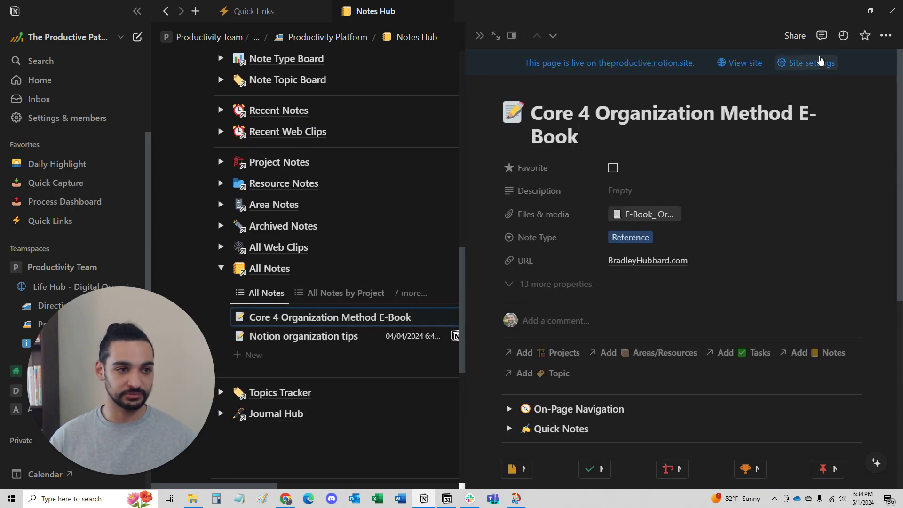
pyautogui.click(864, 35)
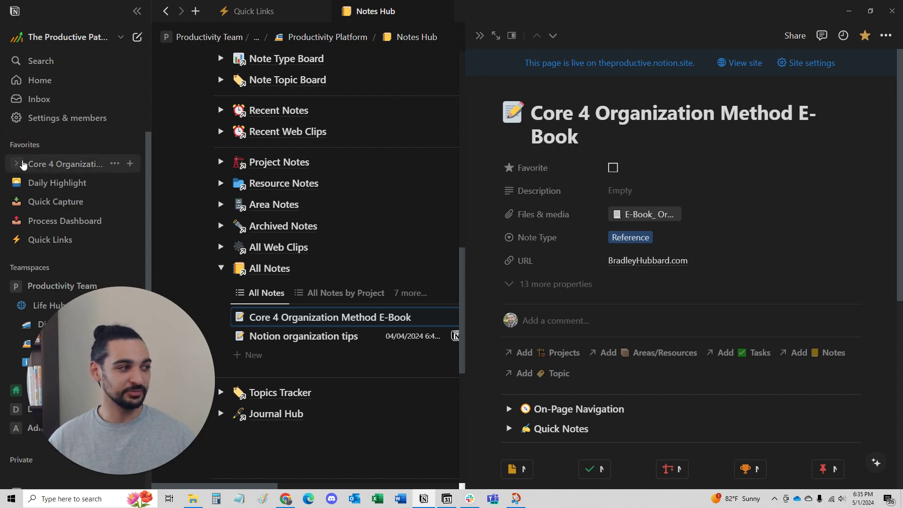
pyautogui.click(17, 164)
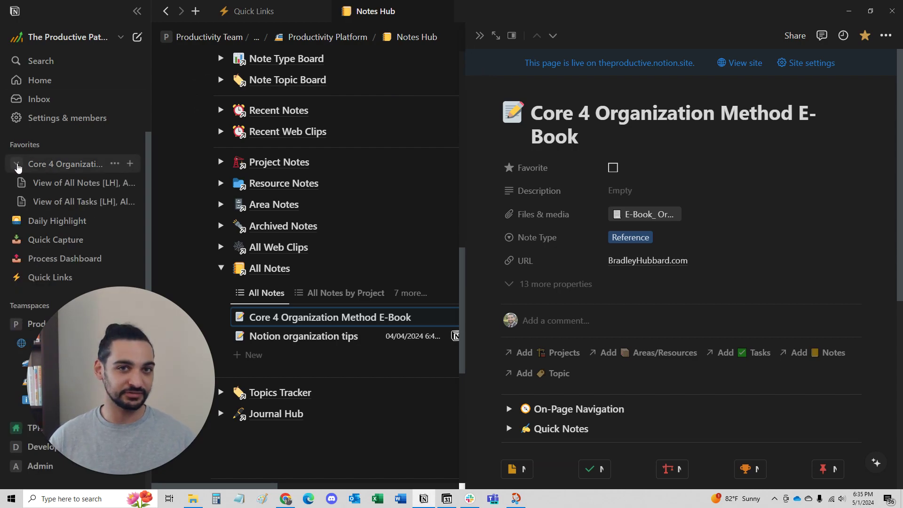
pyautogui.click(17, 166)
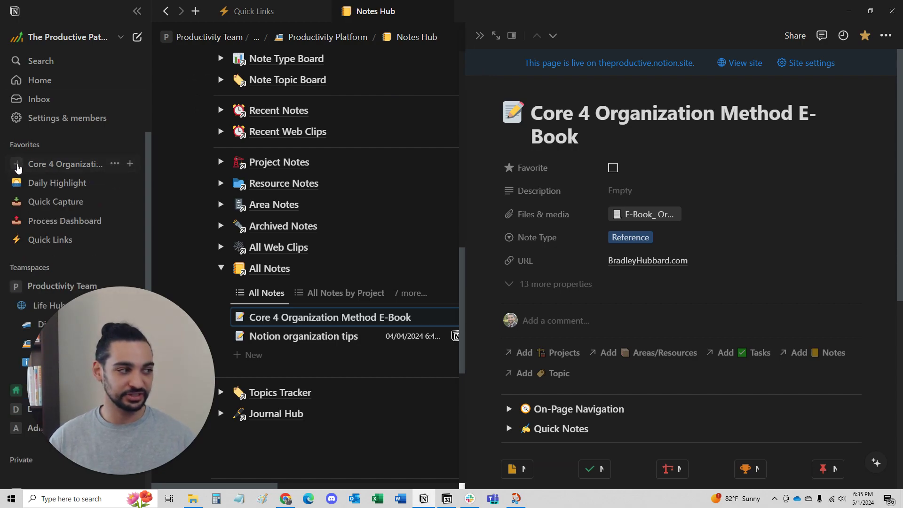
pyautogui.click(865, 37)
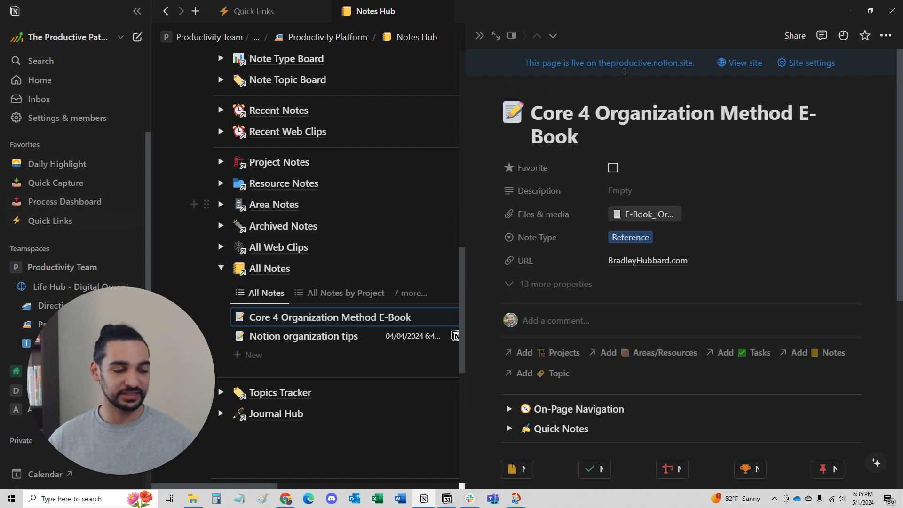
pyautogui.click(479, 37)
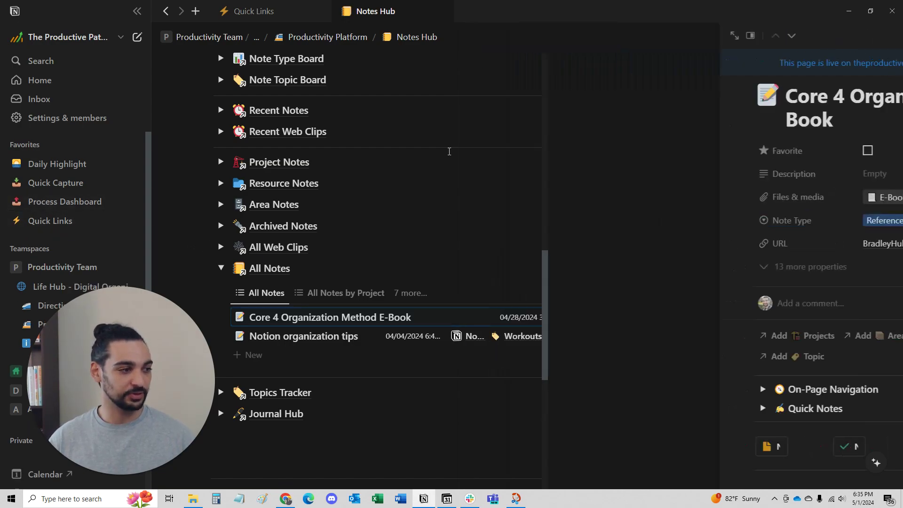
# Copy the link to the Core 4 Organization Method E-Book note from All Notes and return to the Quick Links page.
pyautogui.scroll(-1, 283, 328)
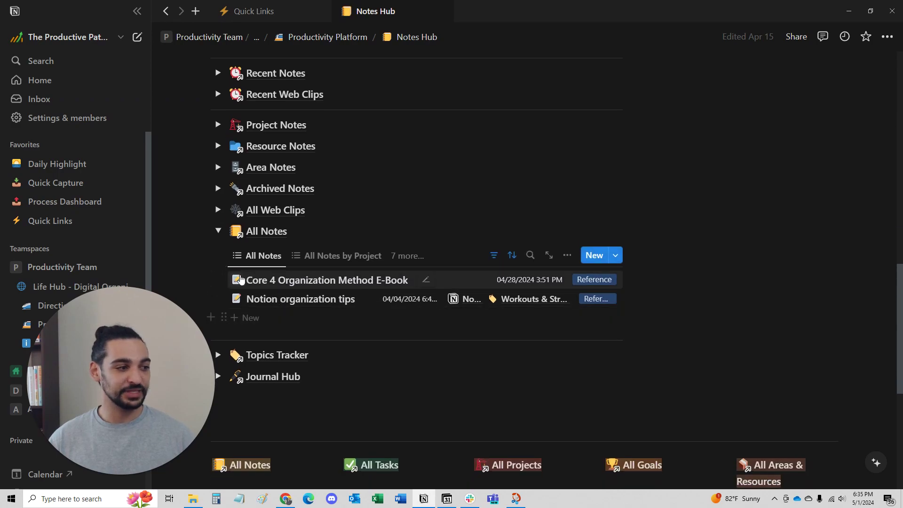
pyautogui.click(263, 278)
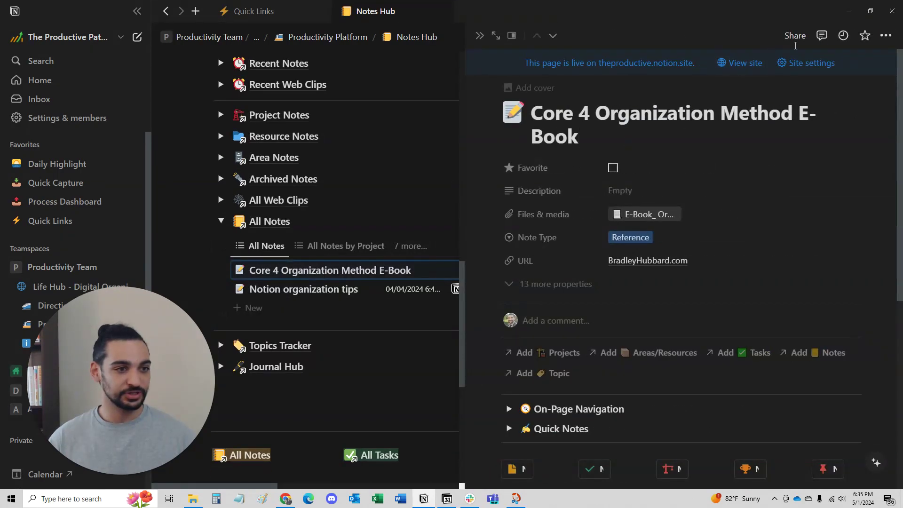
pyautogui.click(886, 37)
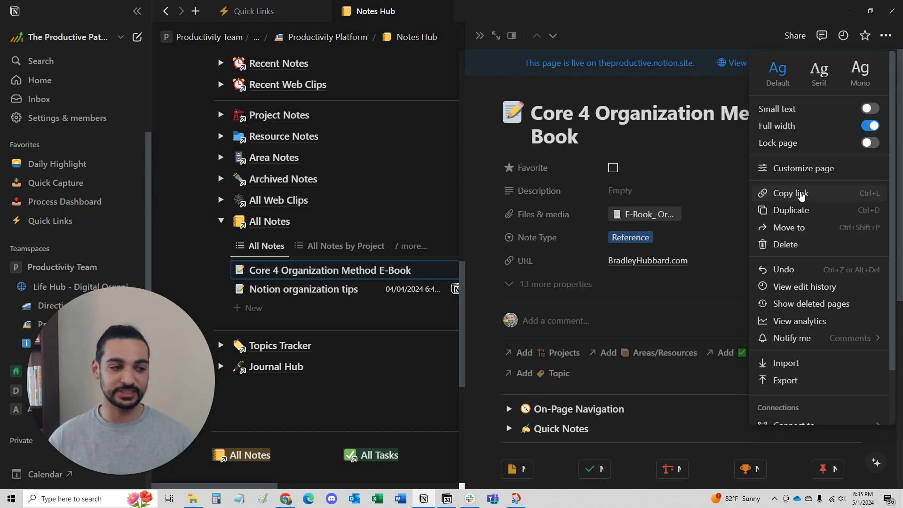
pyautogui.click(800, 194)
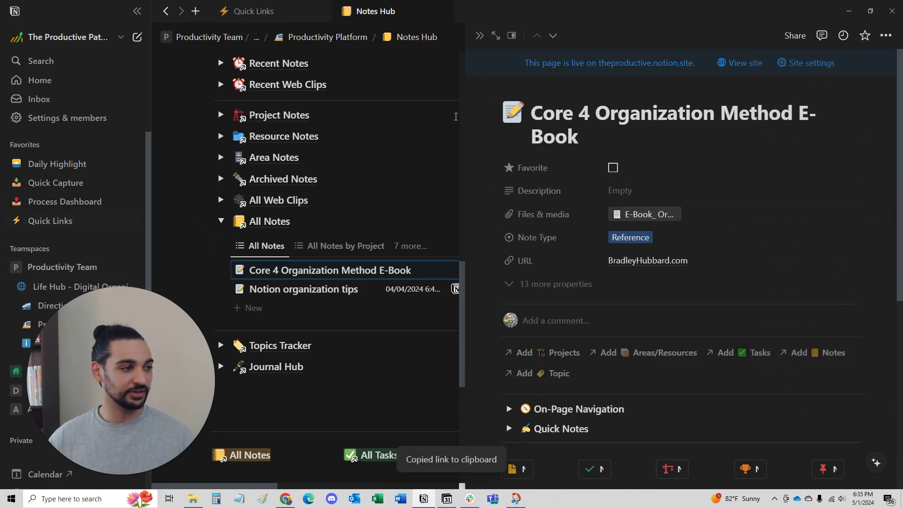
pyautogui.click(256, 12)
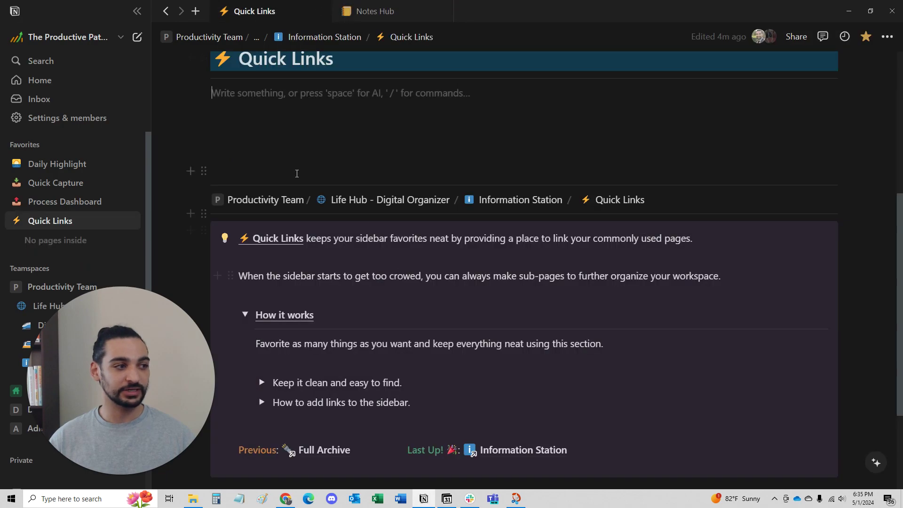
pyautogui.scroll(2, 226, 183)
# Insert the copied link as a page mention under the Quick Links heading and test it by opening the note.
pyautogui.hotkey('ctrl', 'v')
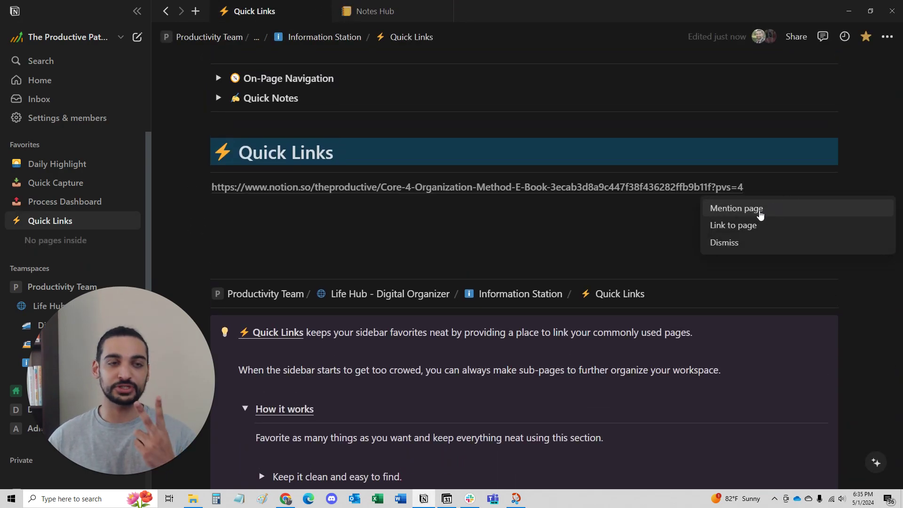
pyautogui.click(760, 209)
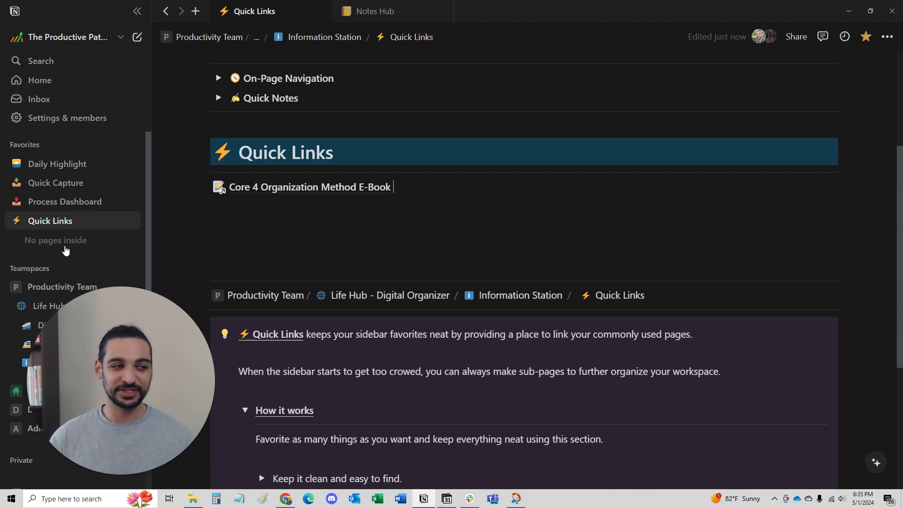
pyautogui.click(246, 189)
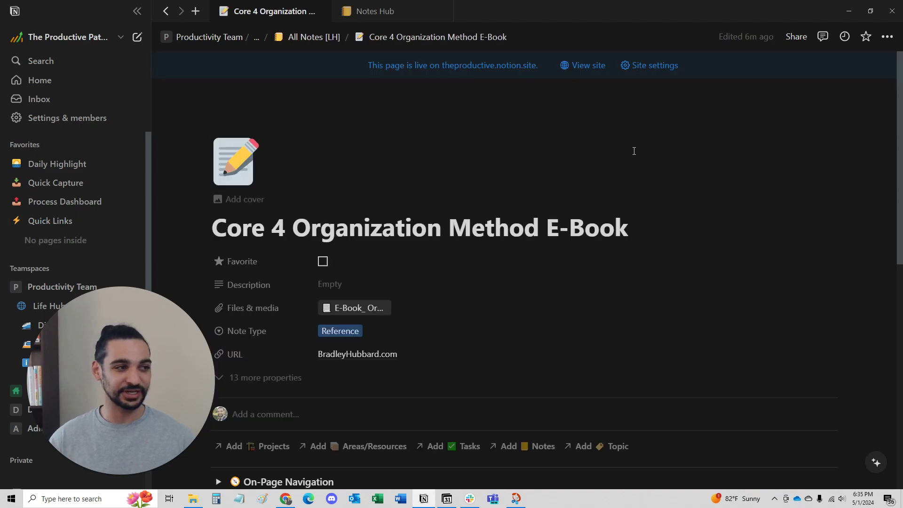
pyautogui.hotkey('ctrl', '[')
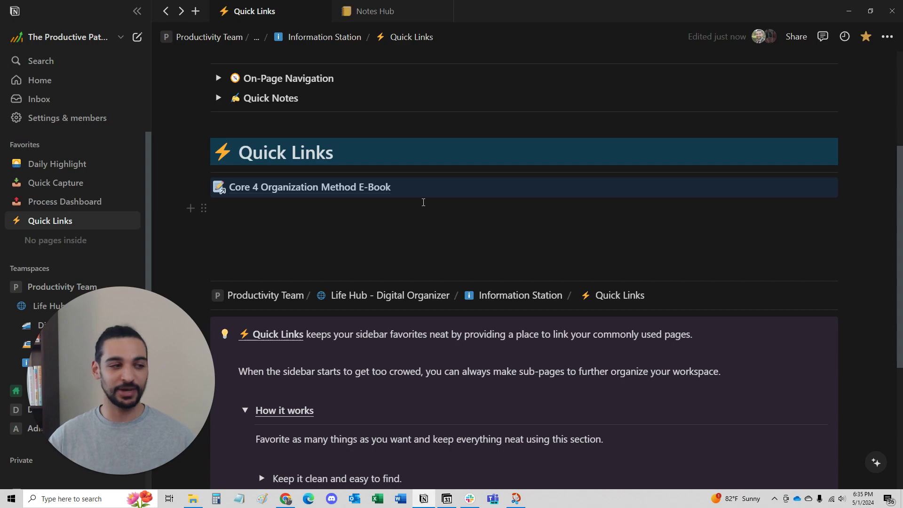
# Add the copied e-book link below the mention as a link to page, and delete the mention above it.
pyautogui.click(251, 209)
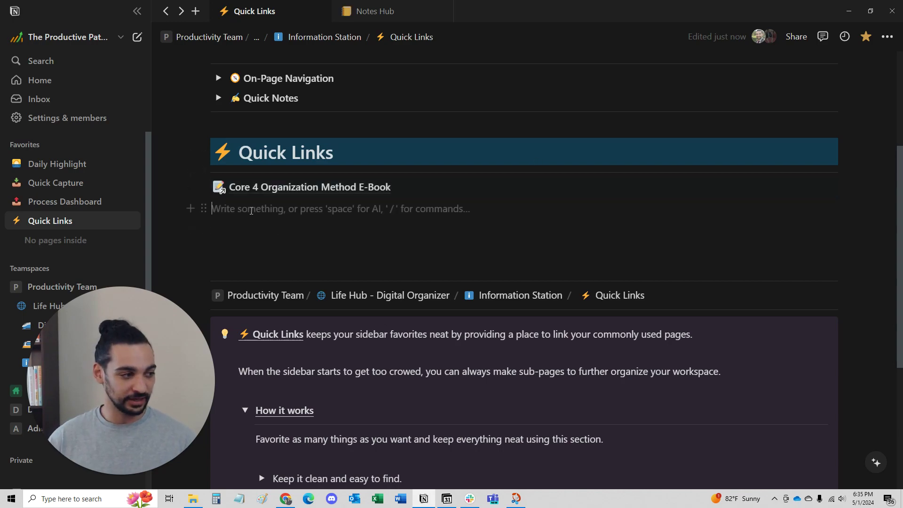
pyautogui.hotkey('ctrl', 'v')
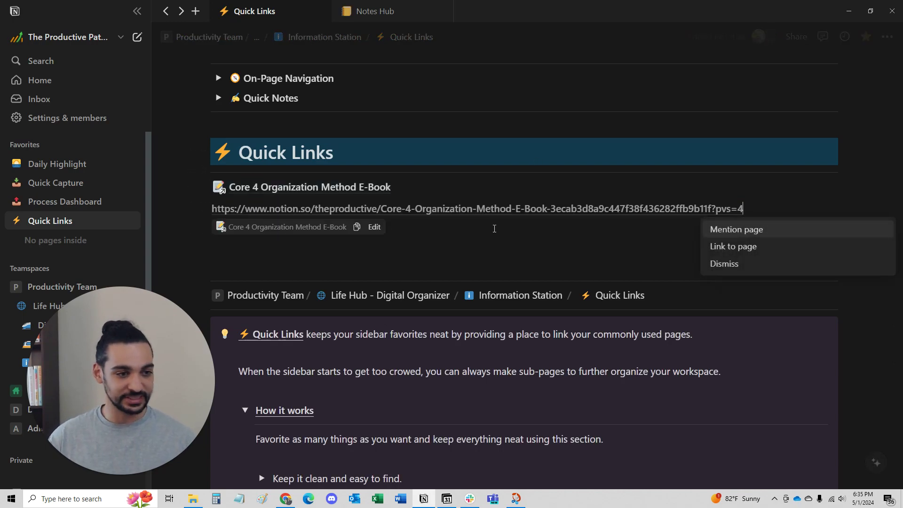
pyautogui.click(741, 253)
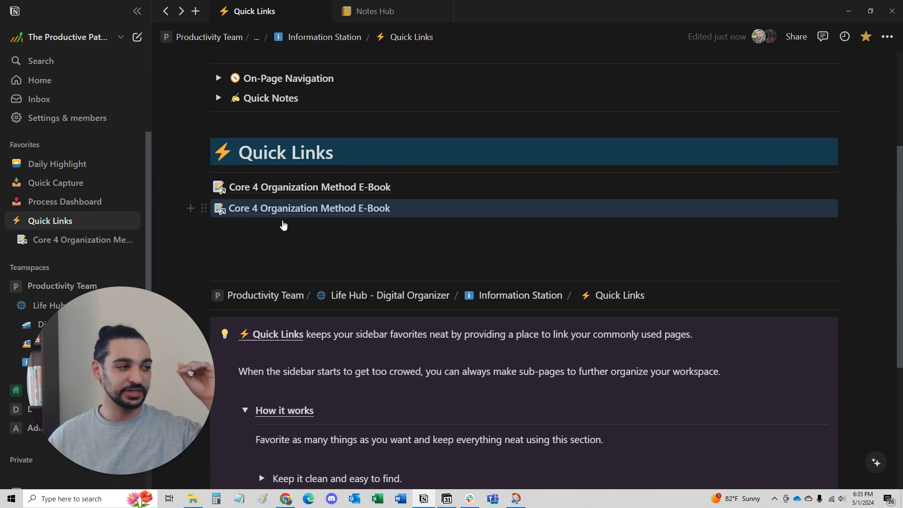
pyautogui.press('Delete')
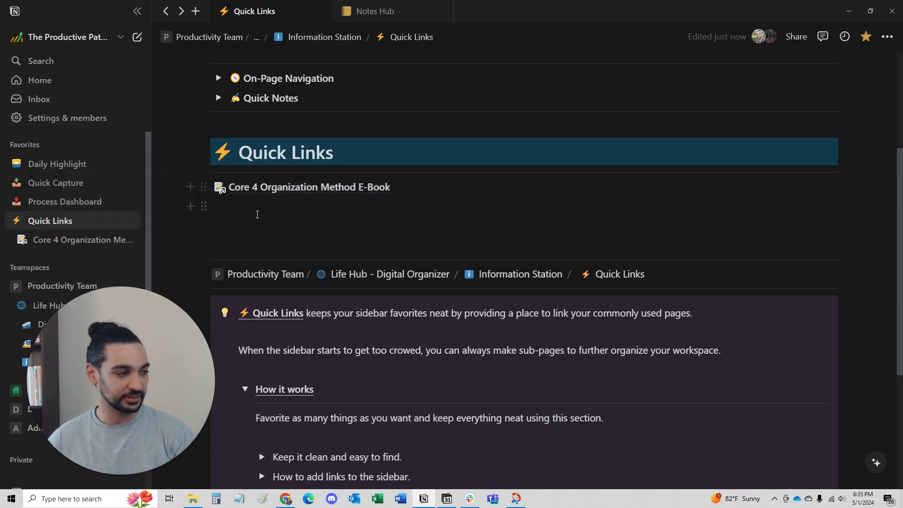
pyautogui.click(238, 215)
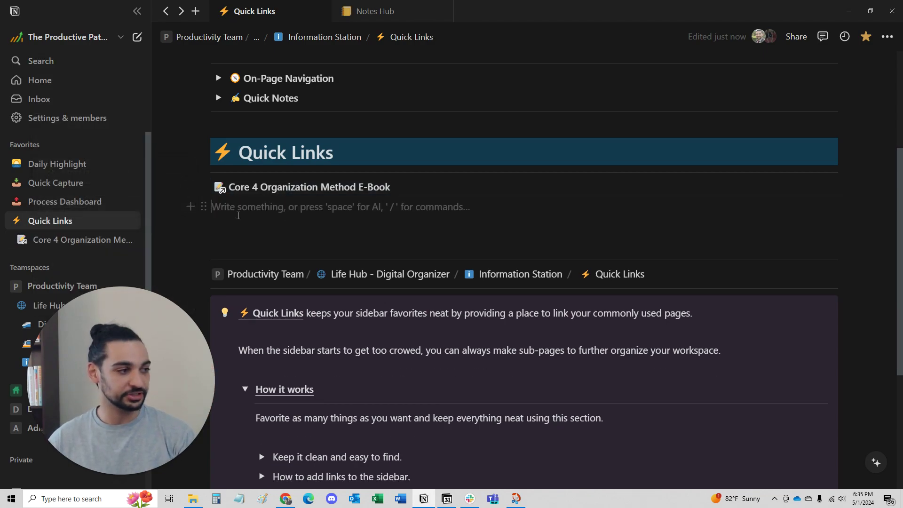
# On the Notes Hub page, expand All Web Clips and copy the link to the Articles web clip.
pyautogui.click(375, 11)
pyautogui.click(479, 37)
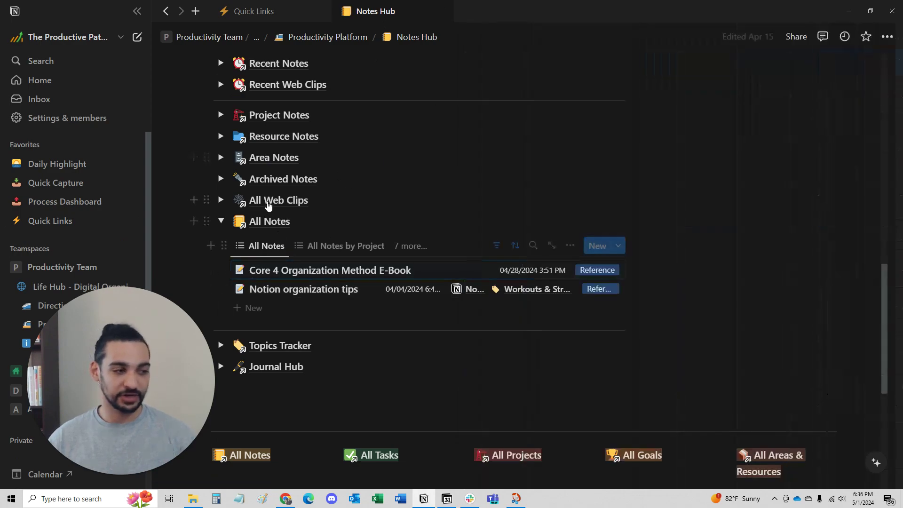
pyautogui.click(219, 210)
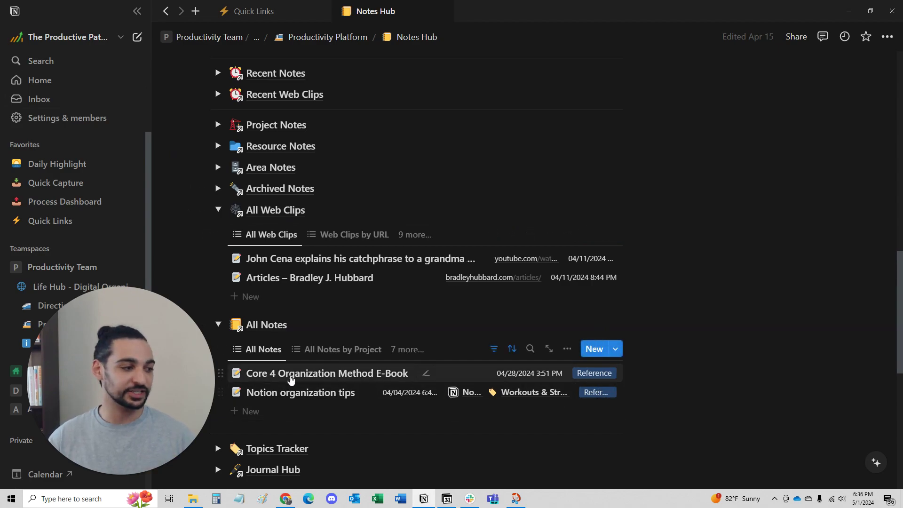
pyautogui.scroll(-1, 225, 282)
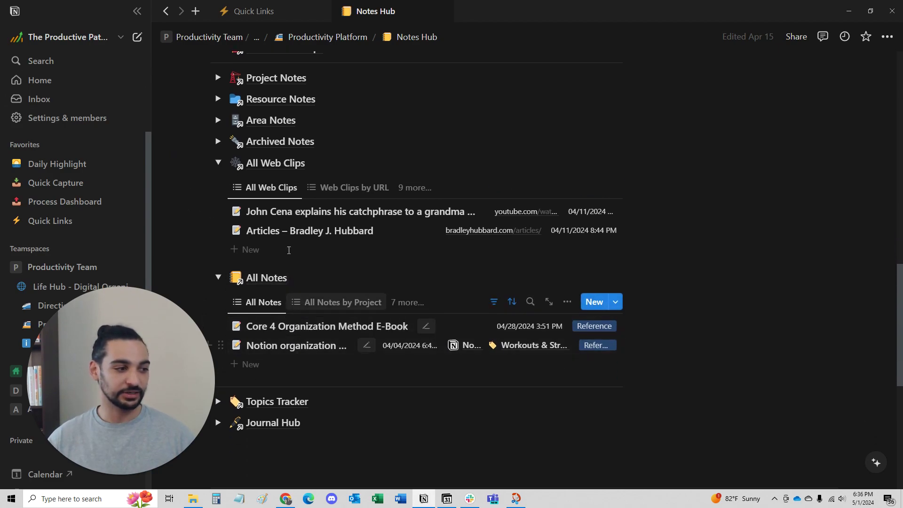
pyautogui.click(217, 162)
pyautogui.click(217, 163)
pyautogui.click(224, 227)
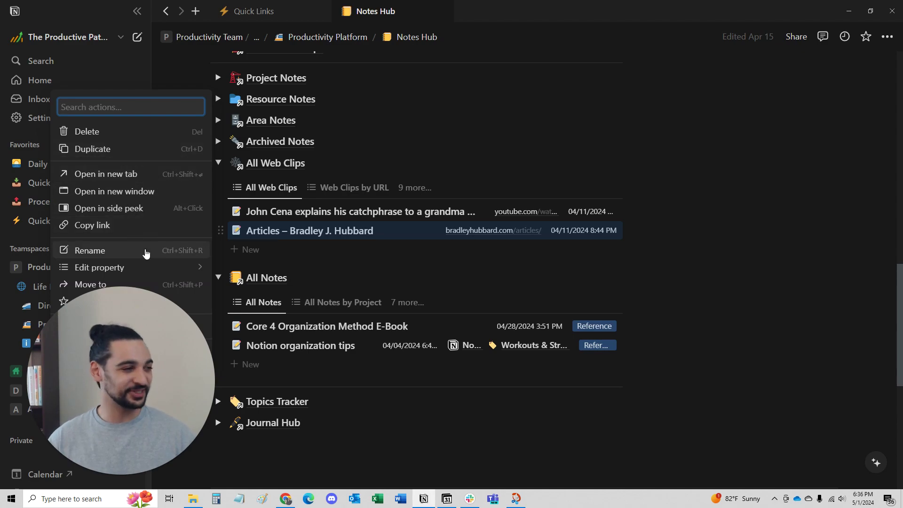
pyautogui.click(143, 226)
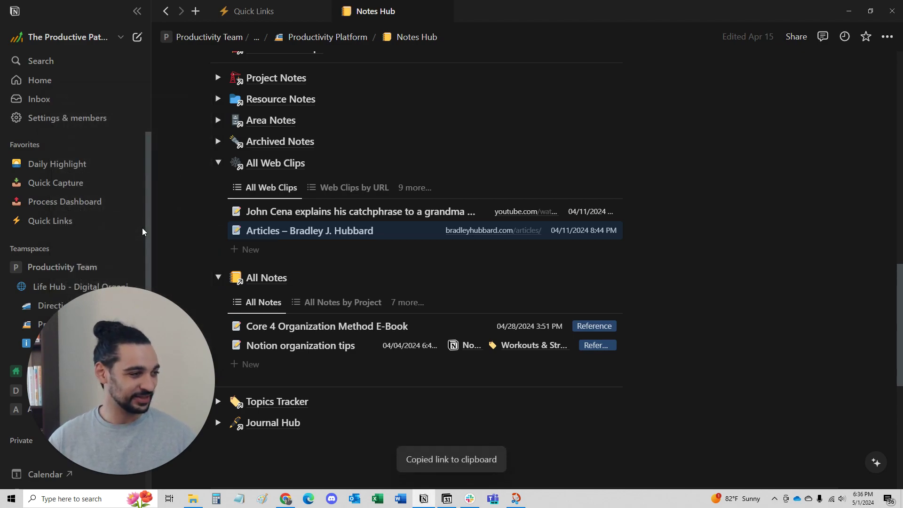
# Open Quick Links from the favorites, expand it there and add the copied Articles link below the e-book as a link to page.
pyautogui.click(48, 220)
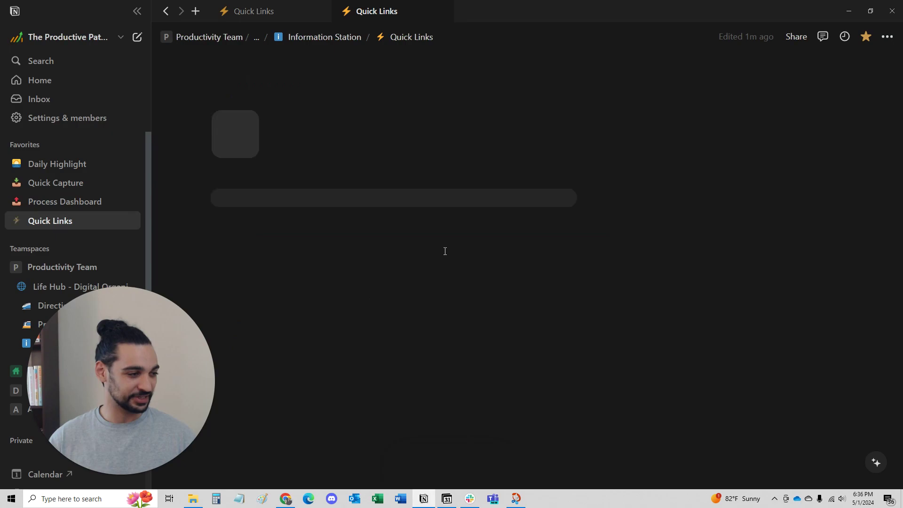
pyautogui.click(253, 389)
pyautogui.scroll(-1, 61, 188)
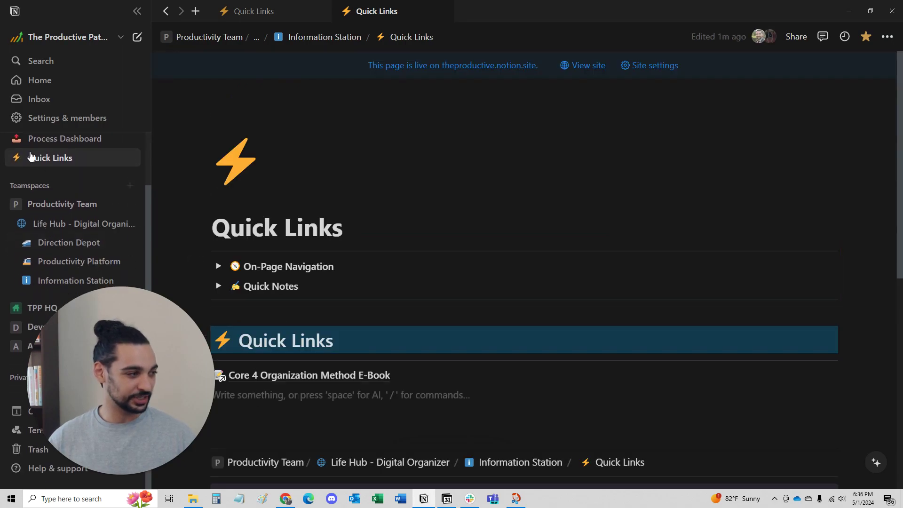
pyautogui.click(17, 158)
pyautogui.scroll(-1, 349, 367)
pyautogui.hotkey('ctrl', 'v')
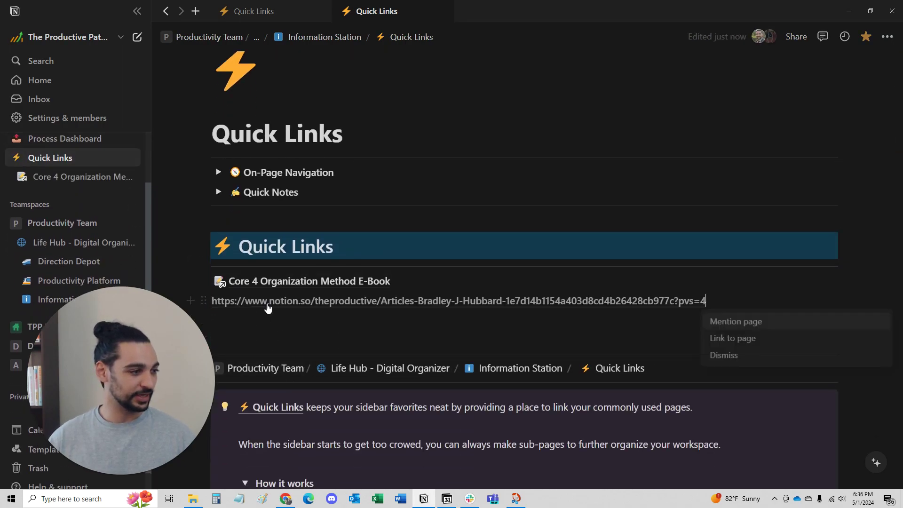
pyautogui.click(747, 339)
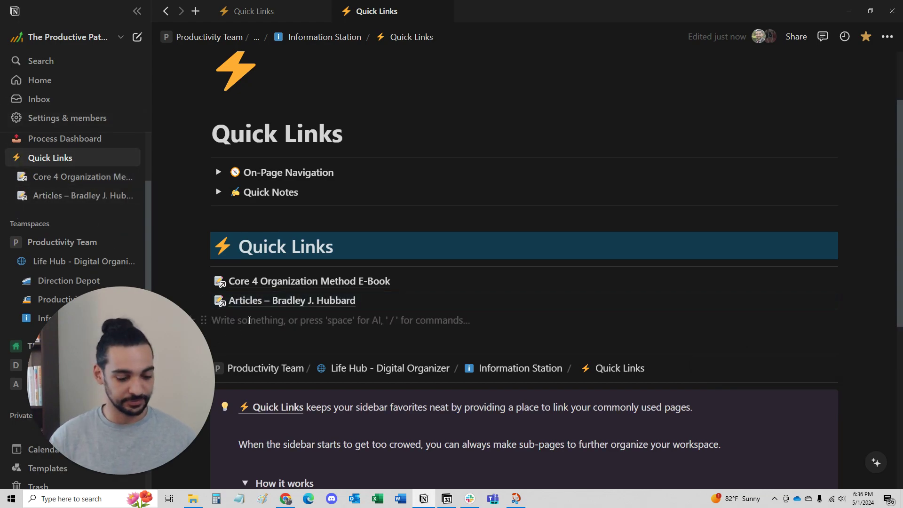
# Create a subpage titled Productivity below the two links and return to the Quick Links page.
pyautogui.write('/page')
pyautogui.press('Return')
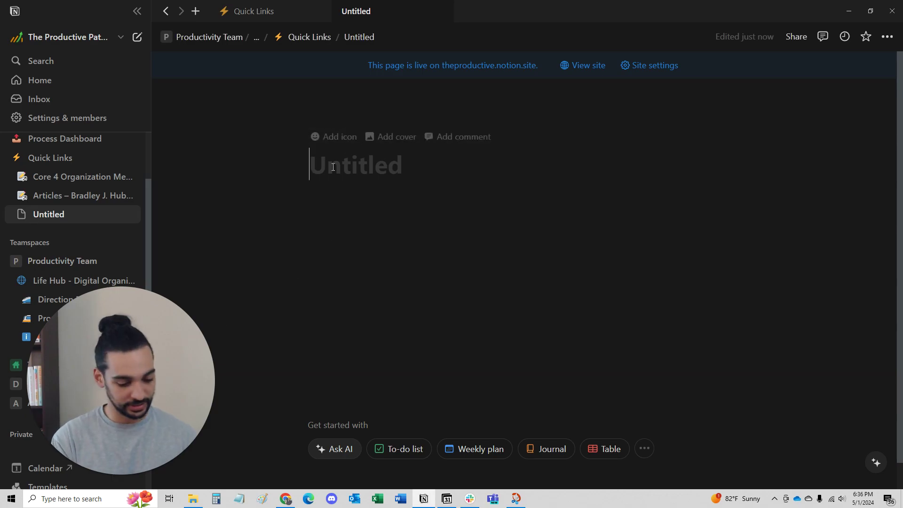
pyautogui.write('Pru')
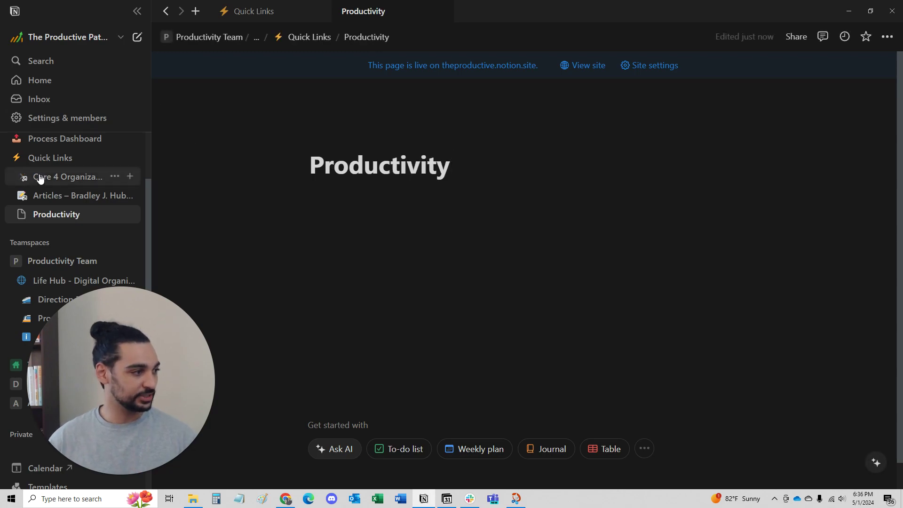
pyautogui.click(393, 194)
pyautogui.click(321, 46)
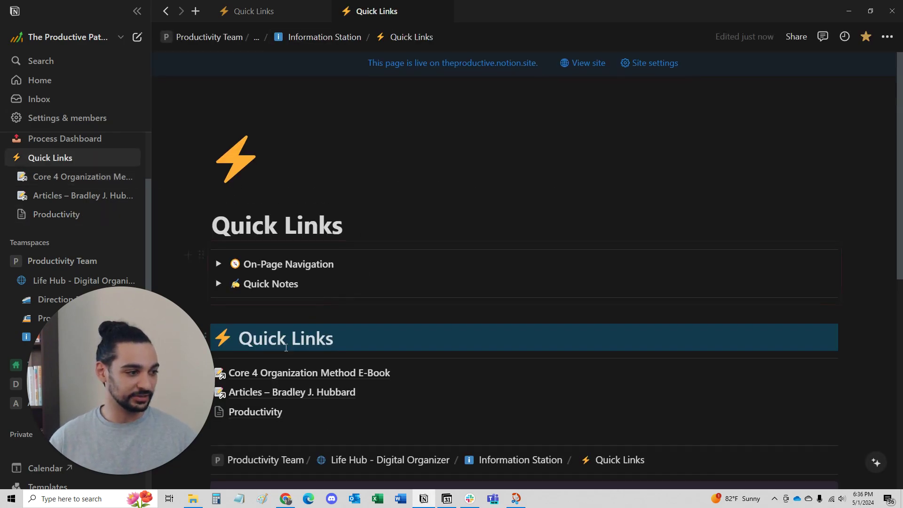
# Move the Articles and Core 4 Organization Method E-Book links into the Productivity subpage and expand that subpage in the favorites.
pyautogui.scroll(-3, 239, 270)
pyautogui.moveTo(209, 260); pyautogui.dragTo(238, 271)
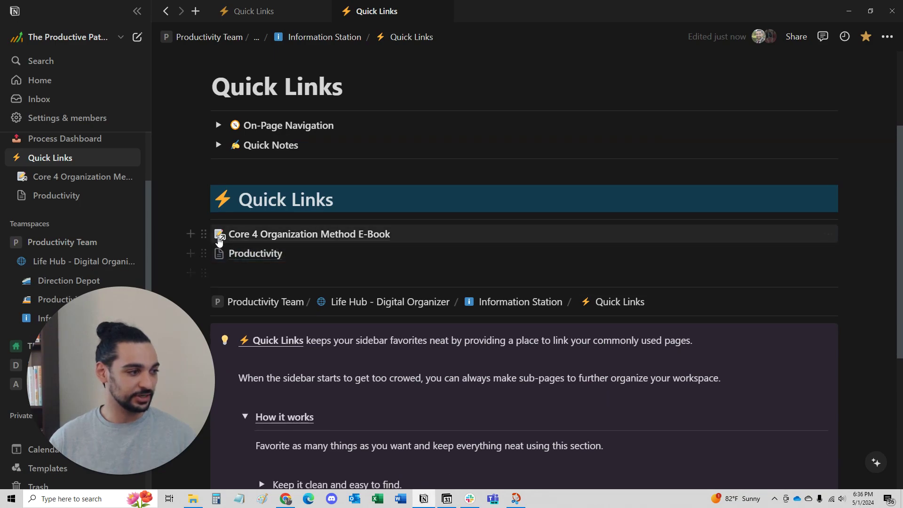
pyautogui.moveTo(216, 234); pyautogui.dragTo(238, 249)
pyautogui.click(22, 180)
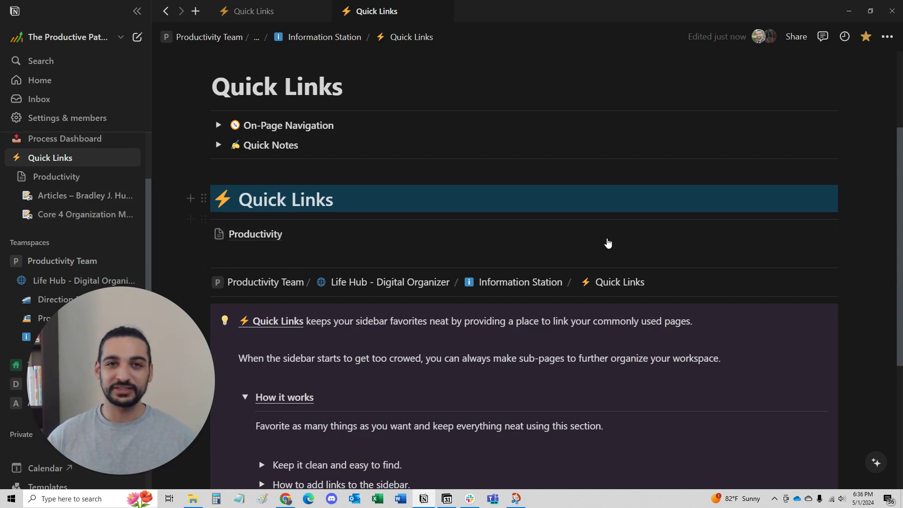
# Collapse the "How it works" section in the Quick Links page's callout.
pyautogui.scroll(-2, 322, 329)
pyautogui.click(247, 306)
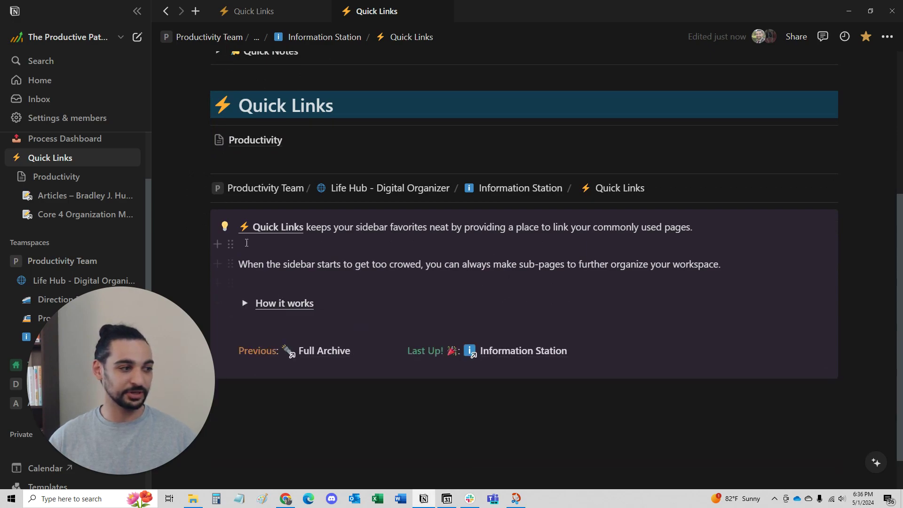